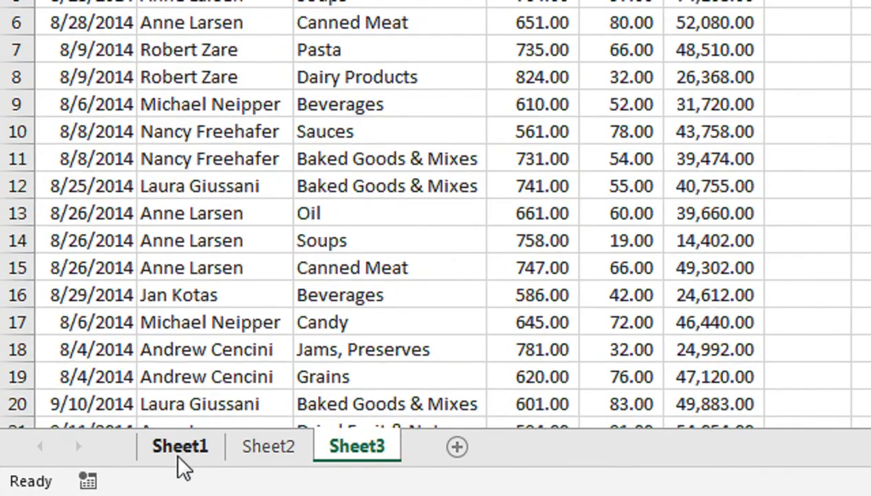
Browse the three sheets and confirm Sheet1's data ends at row 370
left_click(180, 455)
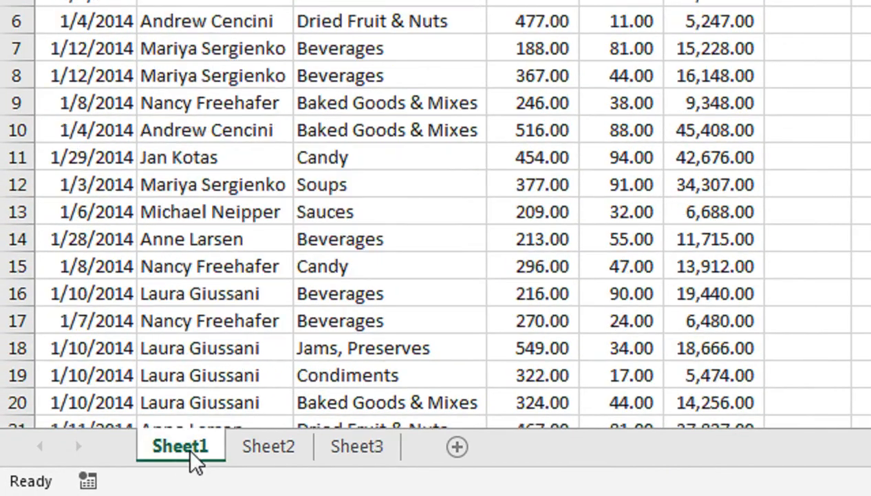
left_click(241, 453)
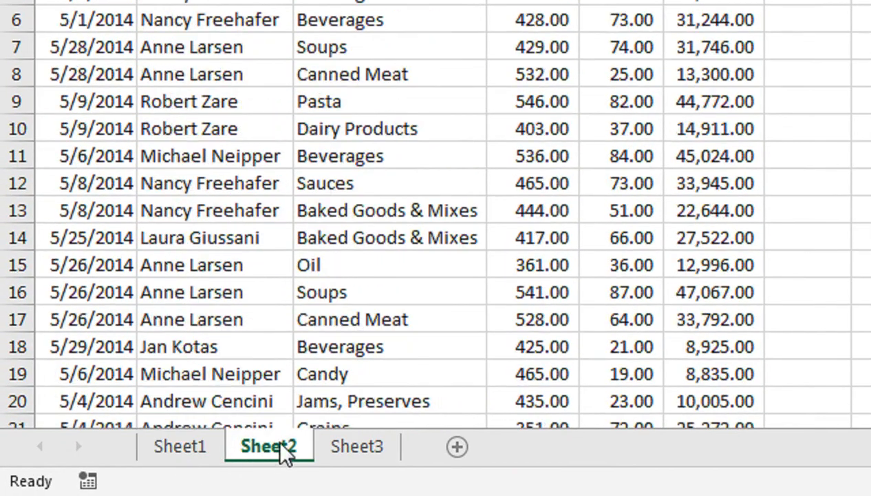
left_click(348, 451)
left_click(285, 454)
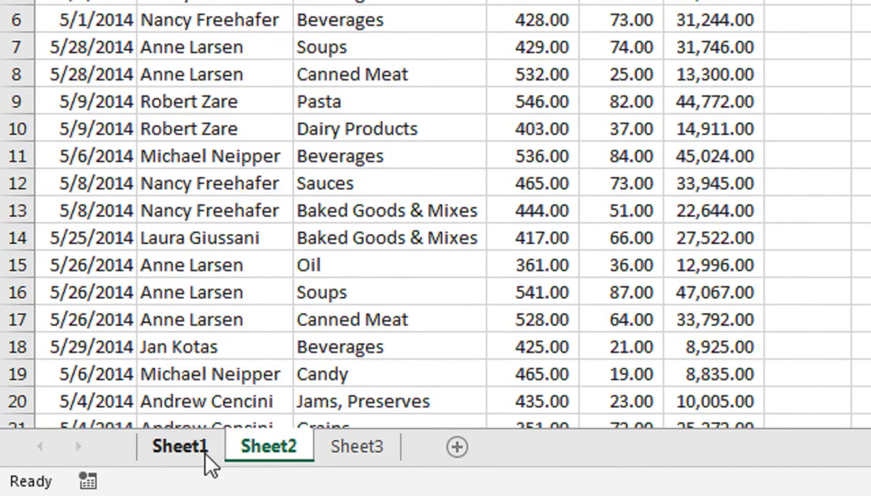
left_click(204, 454)
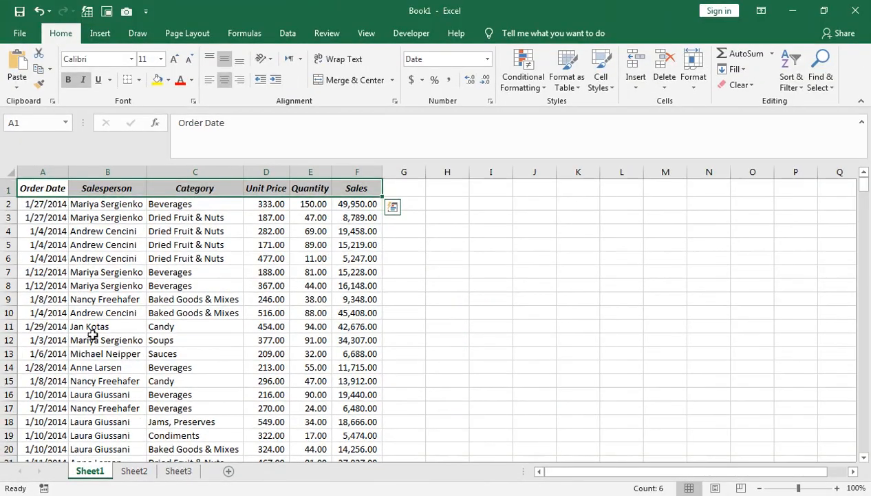
left_click(42, 190)
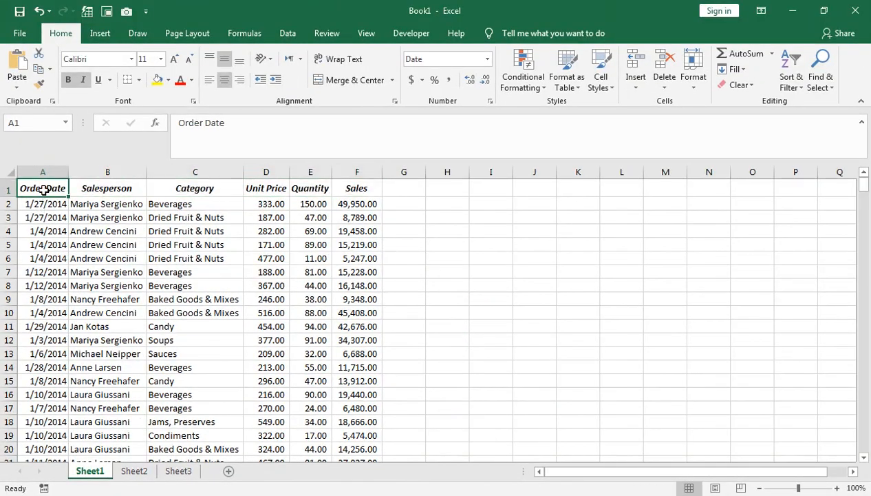
key("ctrl+Down")
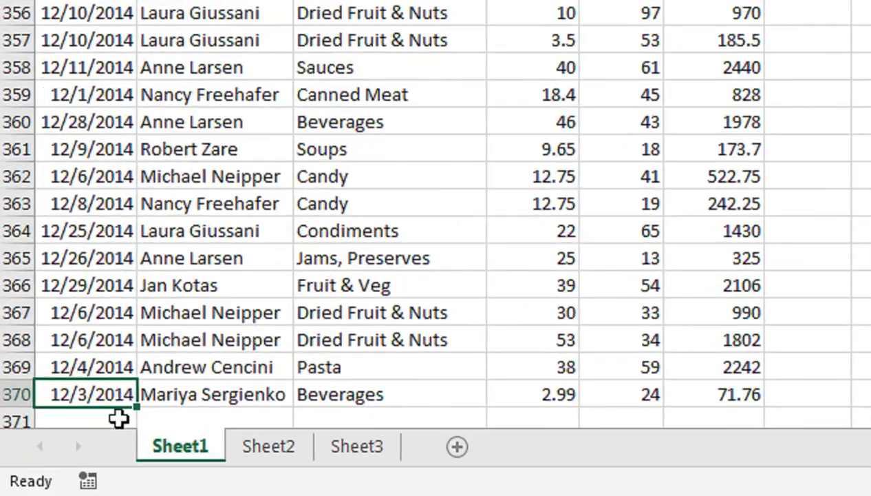
Confirm Sheet2's data ends at row 101 and Sheet3's at row 171
left_click(247, 457)
left_click_drag(160, 383, 93, 374)
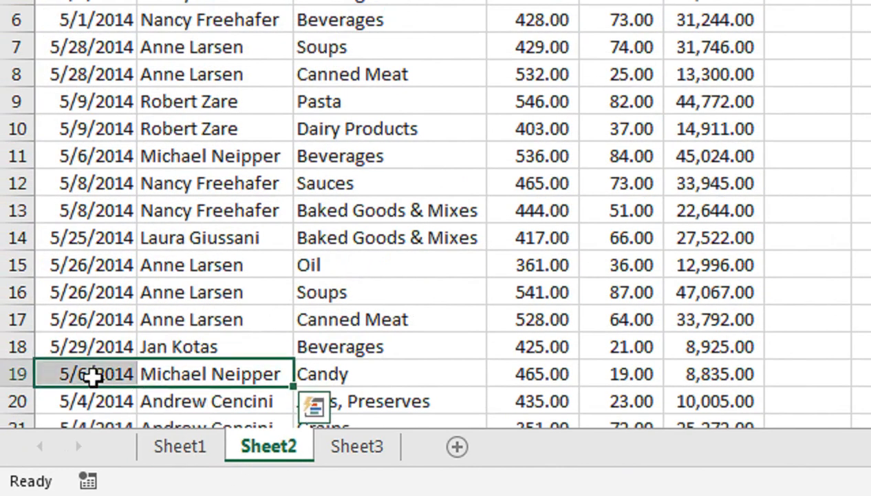
left_click(93, 374)
key("ctrl+Down")
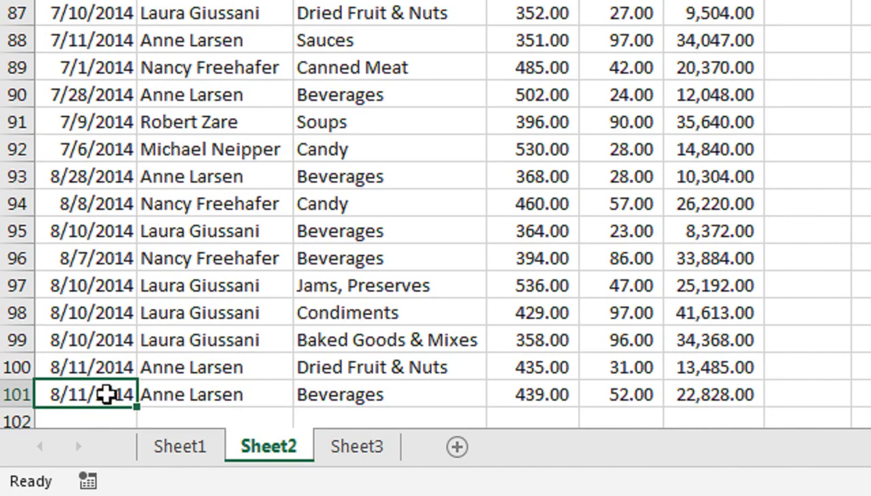
left_click(349, 455)
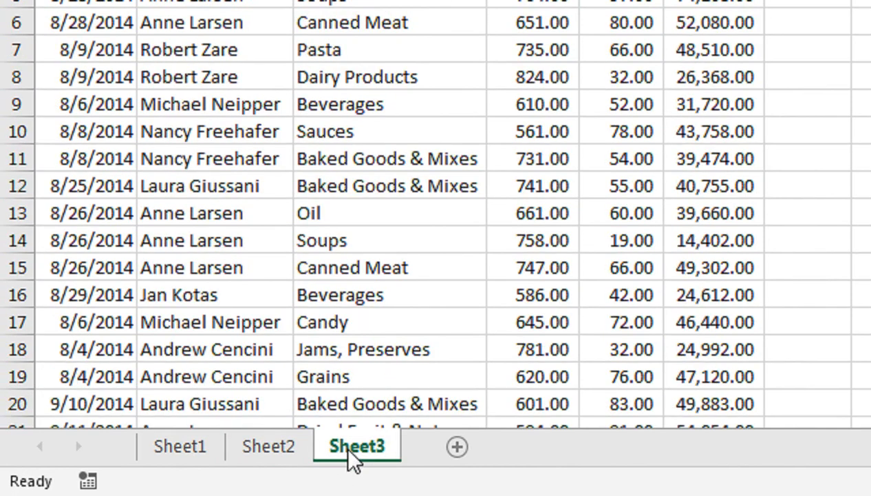
key("ctrl+Down")
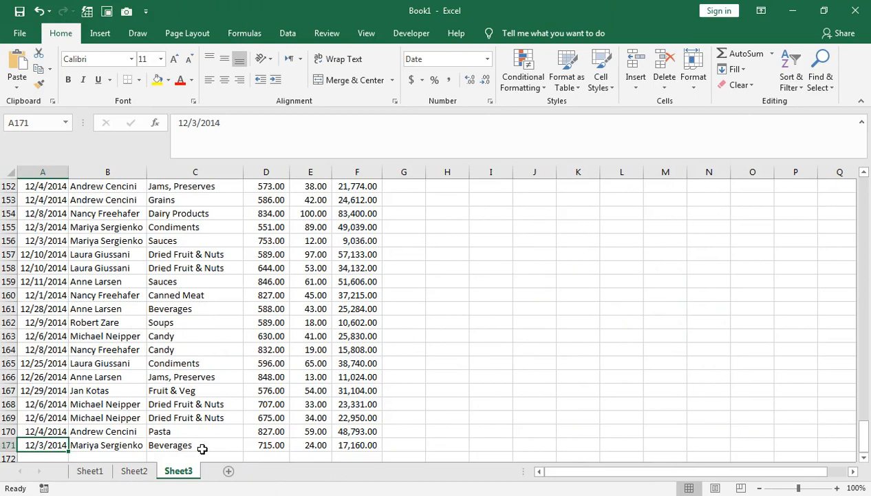
Rename Sheet1 to Year_2017
double_click(90, 470)
type("Year 20")
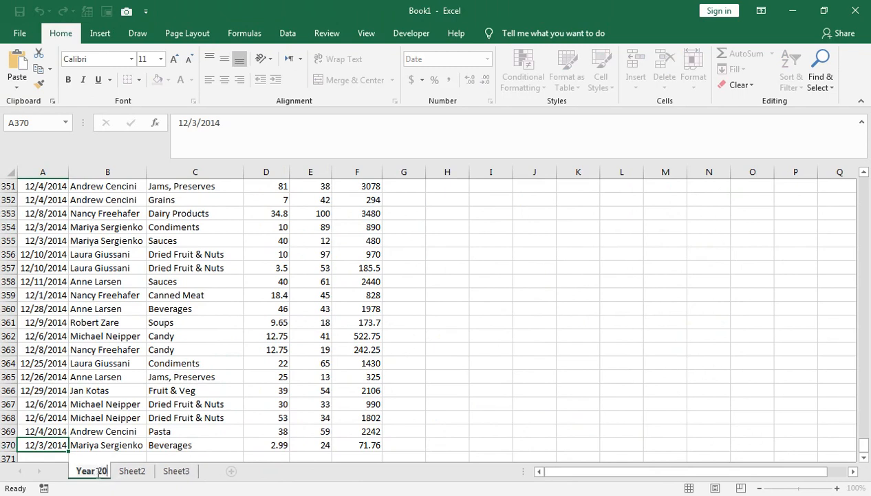
type("17")
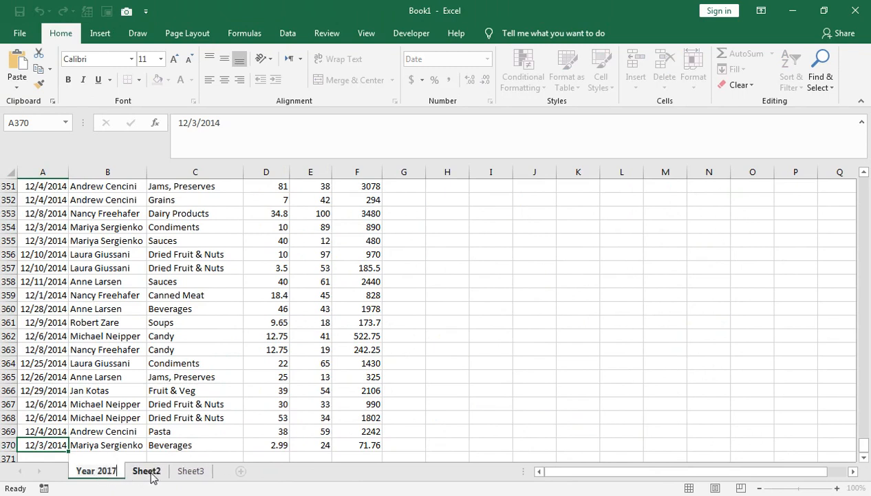
left_click_drag(103, 472, 117, 471)
key("Left")
key("BackSpace")
type("_")
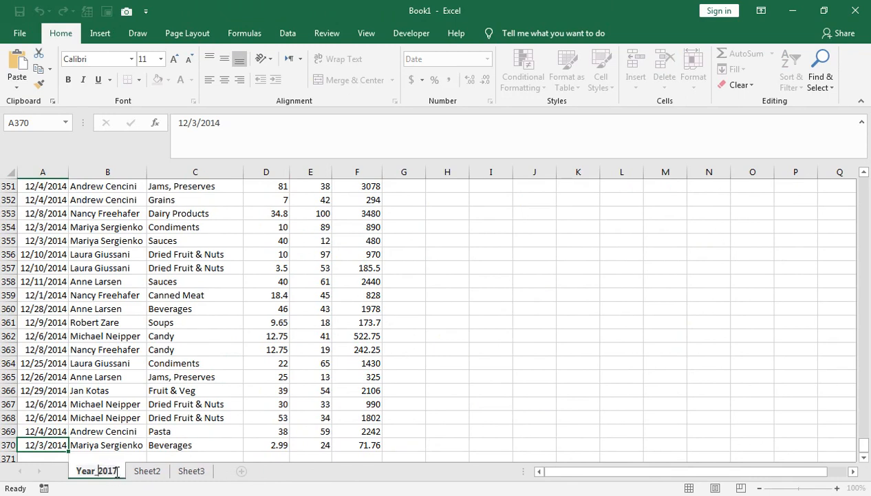
left_click(142, 445)
Rename Sheet2 to Year_2018 and Sheet3 to Year_2019
double_click(139, 472)
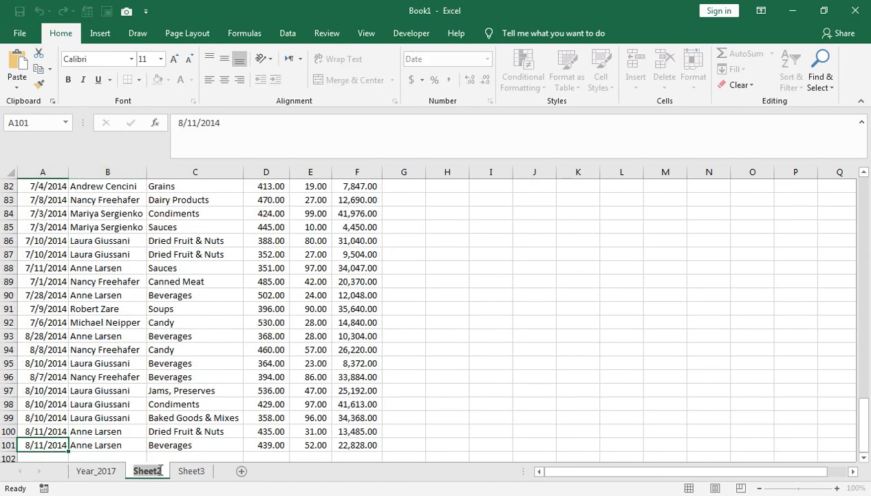
type("Year")
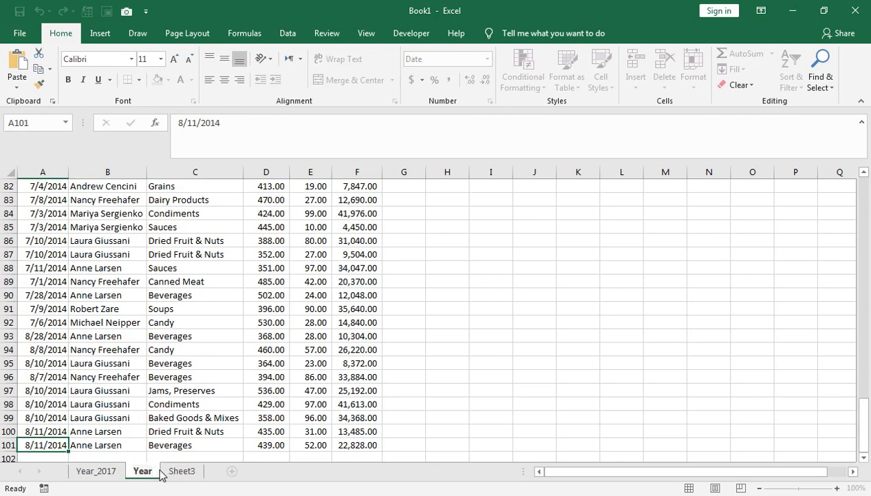
type(" 2017")
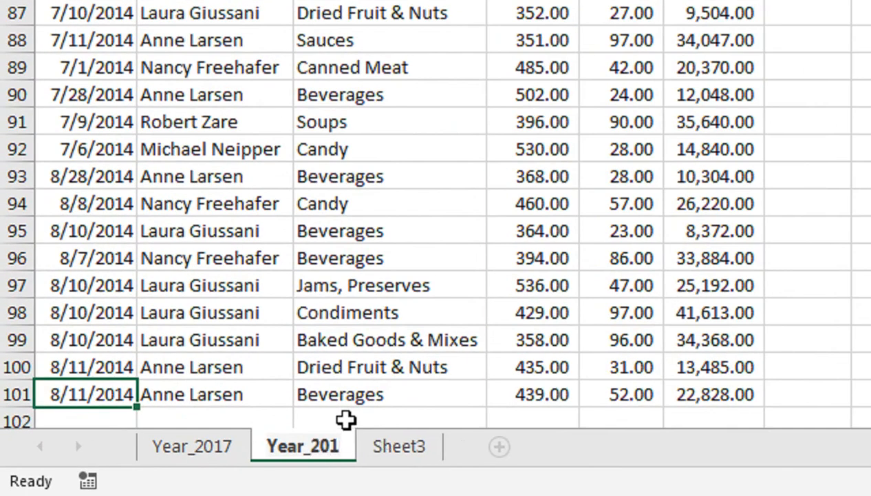
key("BackSpace")
type("8")
double_click(412, 460)
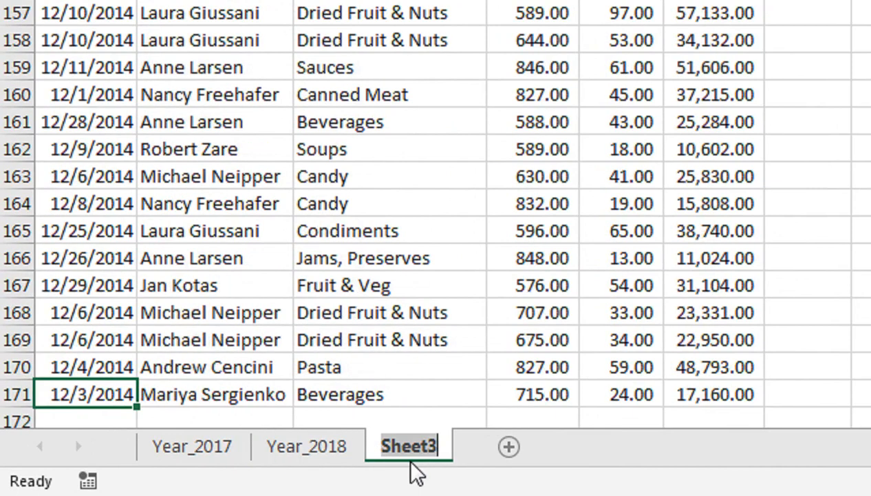
type("Year")
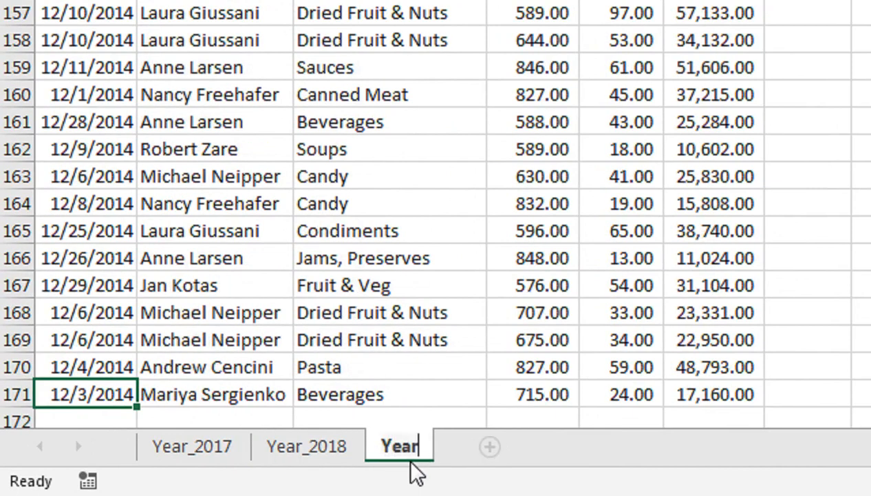
type("_")
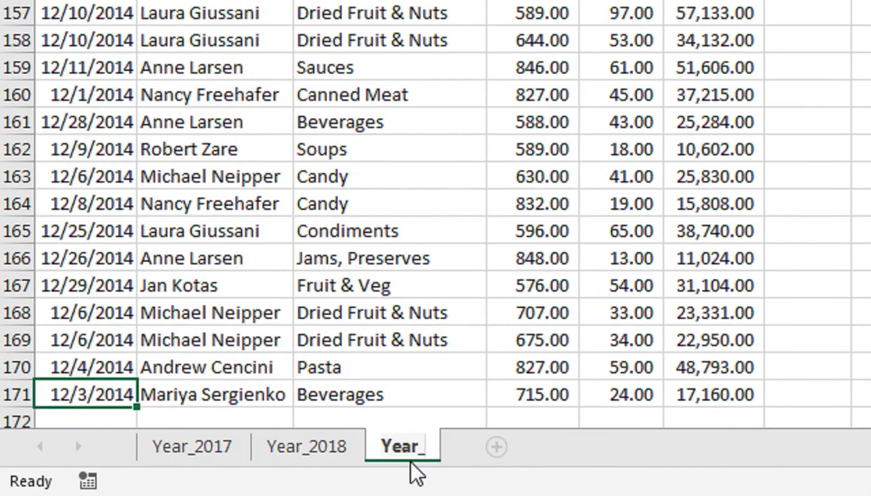
type("2019")
key("Return")
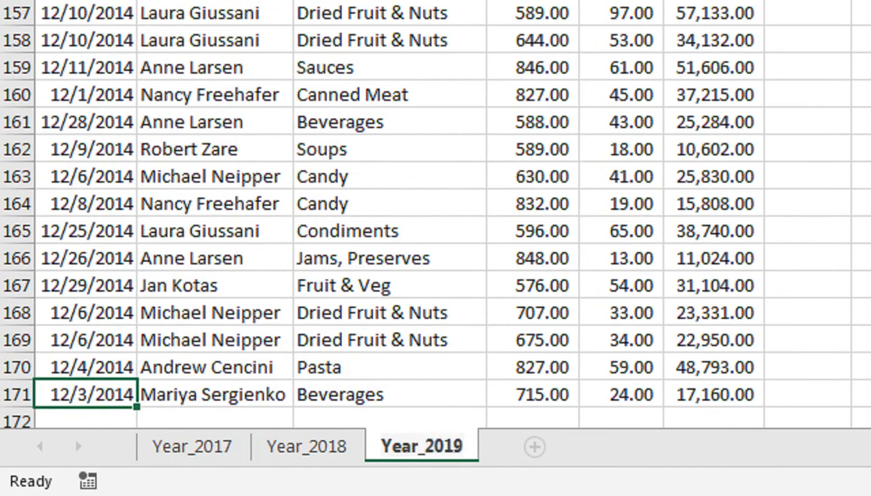
left_click(303, 392)
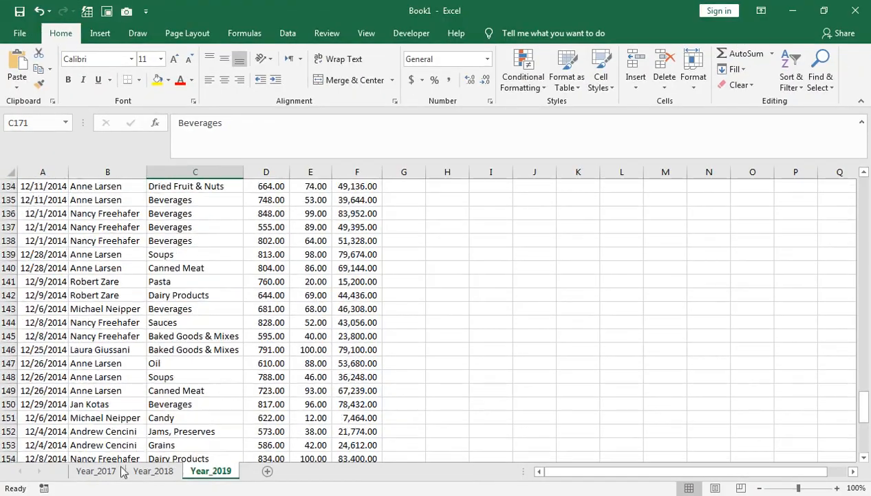
Format the Year_2017 range A1:F370 as a green medium-style table
left_click(128, 462)
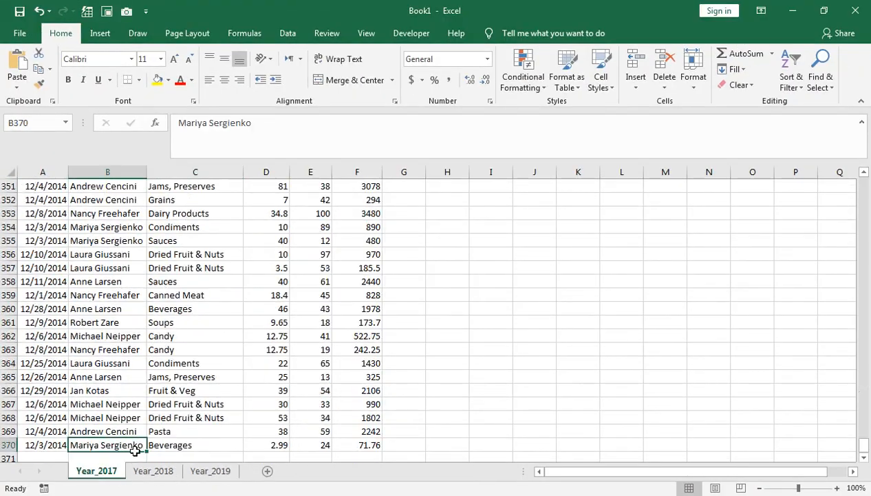
scroll(146, 427, "down", 1)
left_click(352, 413)
left_click(357, 404)
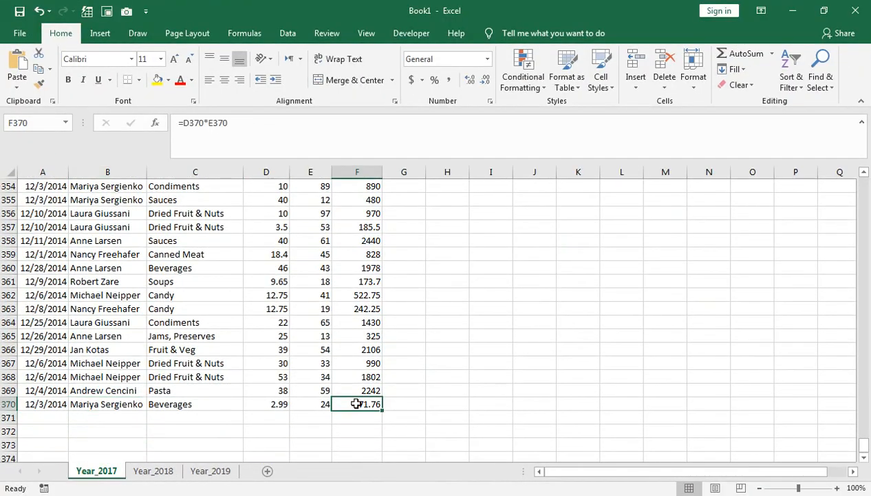
key("ctrl+shift+Home")
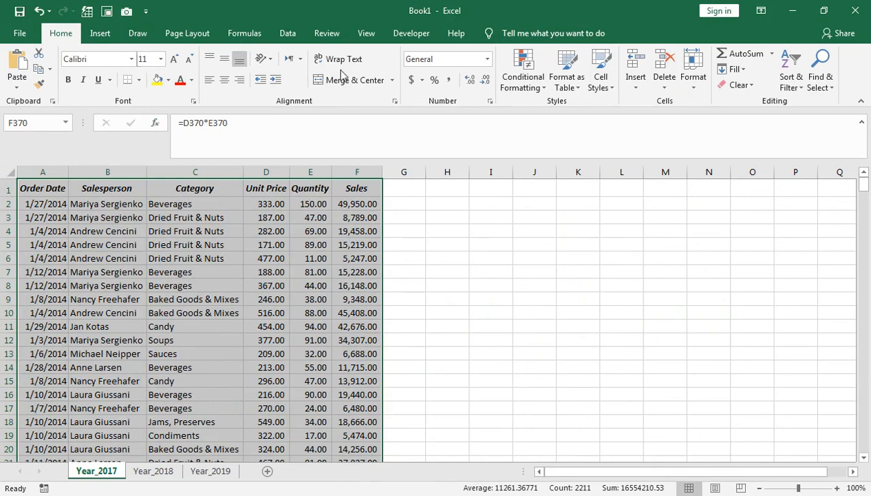
left_click(567, 77)
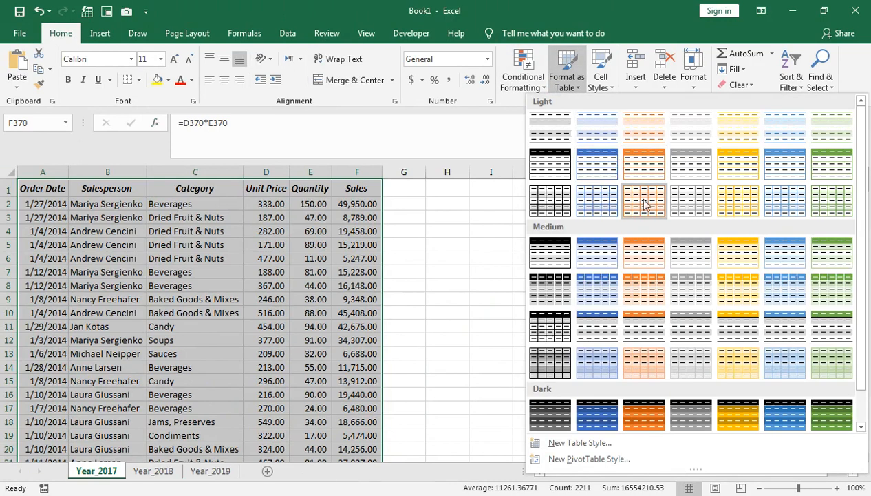
left_click(830, 290)
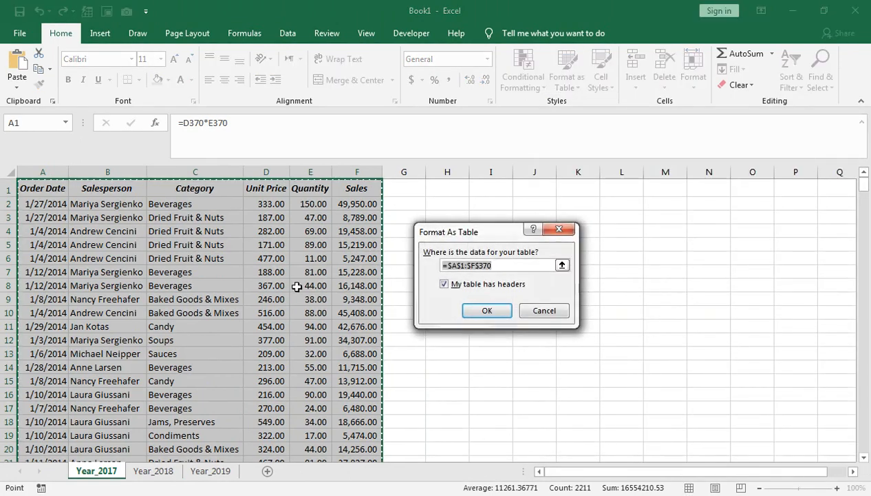
left_click(488, 310)
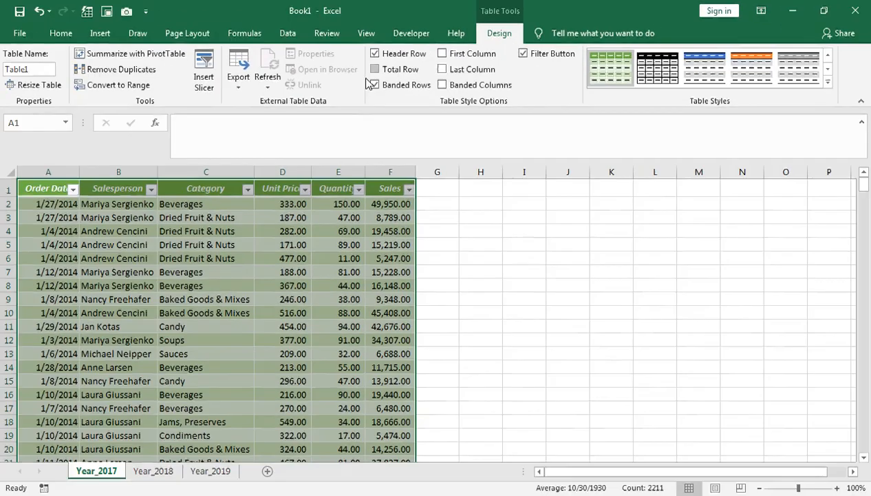
Name the new table Year_2017
left_click(31, 67)
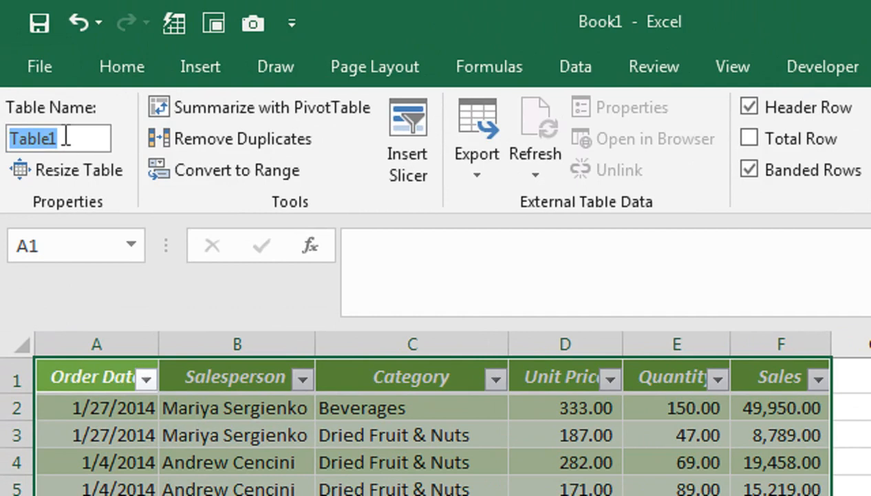
type("YEar")
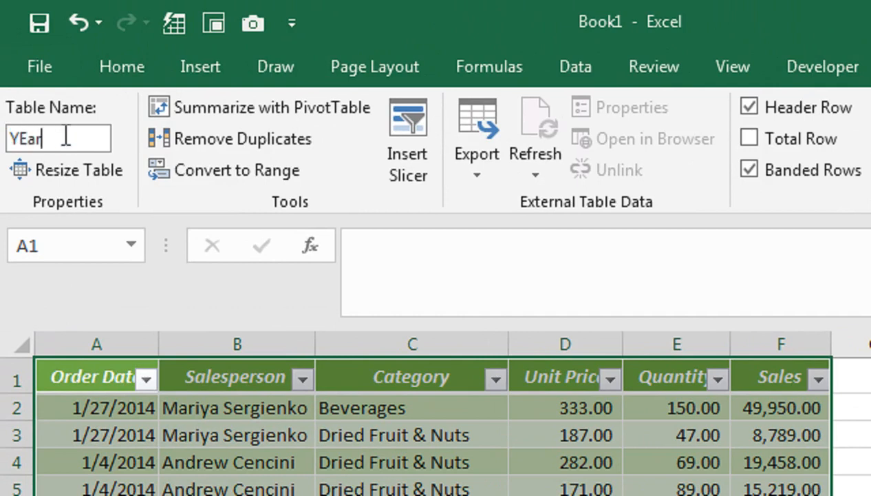
key("BackSpace")
key("BackSpace")
key("BackSpace")
type("ea")
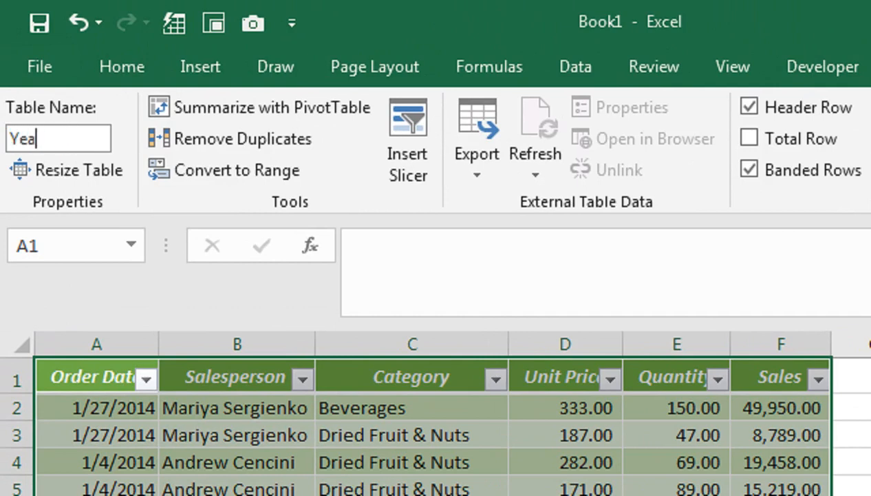
type("r_2017")
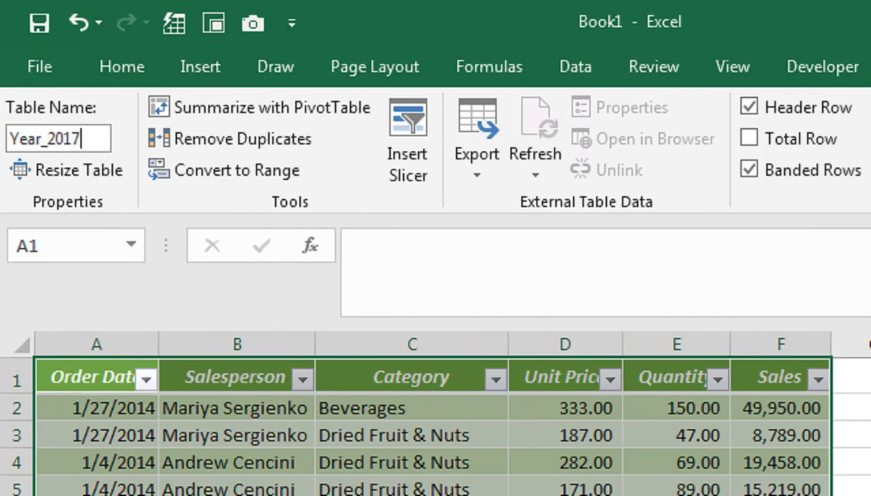
key("Return")
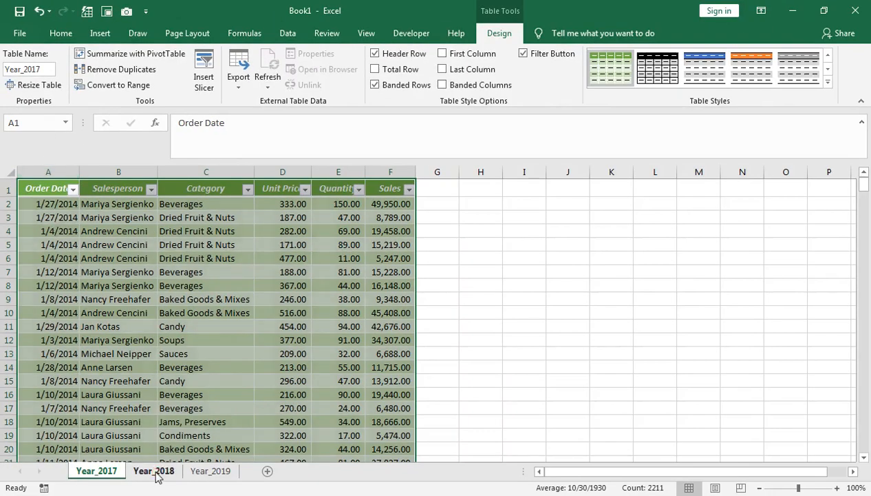
Format the Year_2018 data A1:F101 as a green banded table
left_click(153, 471)
key("ctrl+shift+Right")
key("ctrl+shift+Up")
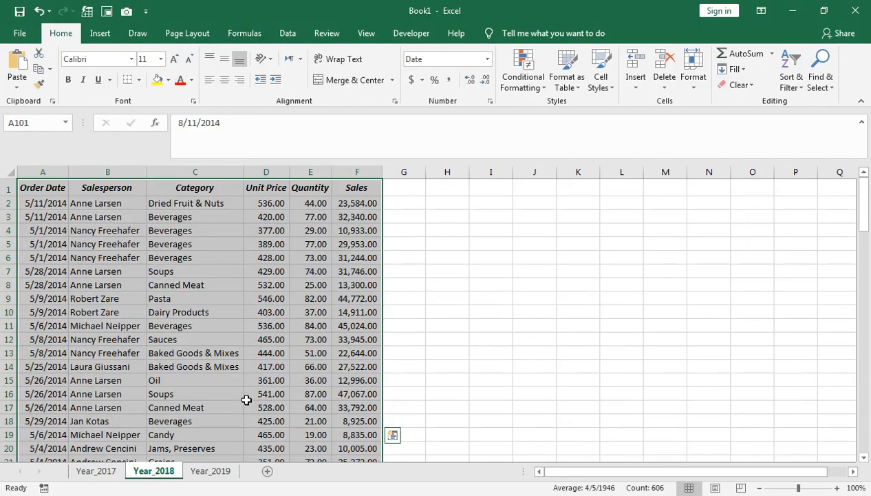
left_click(563, 82)
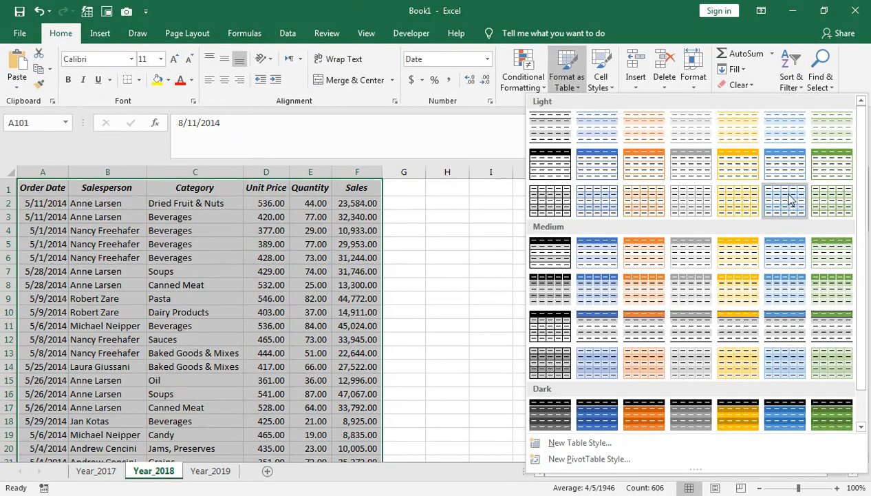
left_click(823, 286)
left_click(489, 311)
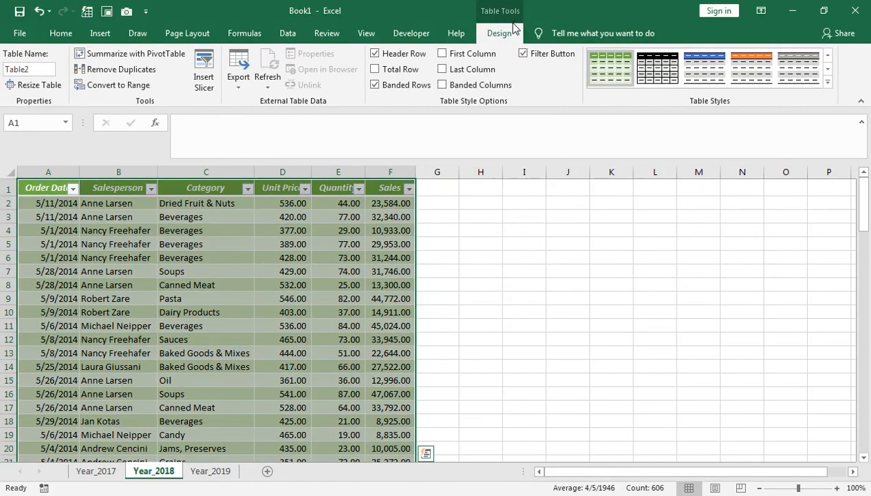
Name the 2018 table Year_2018
left_click(38, 72)
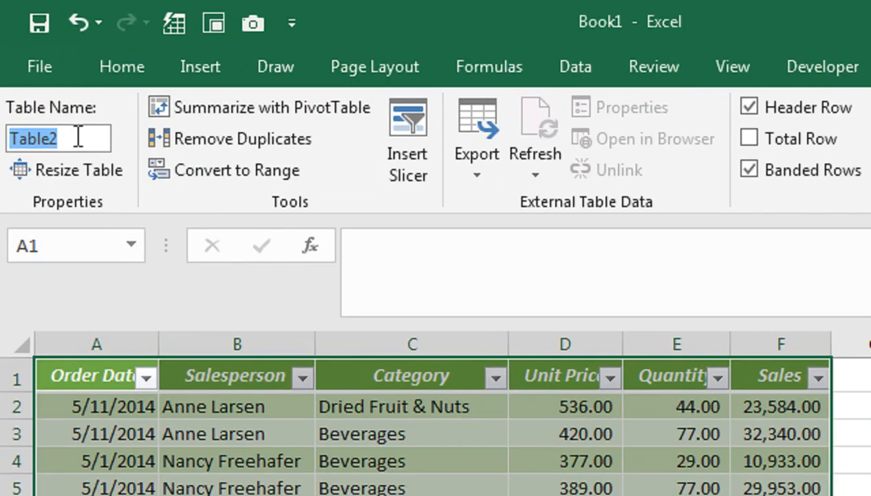
type("Year_2018")
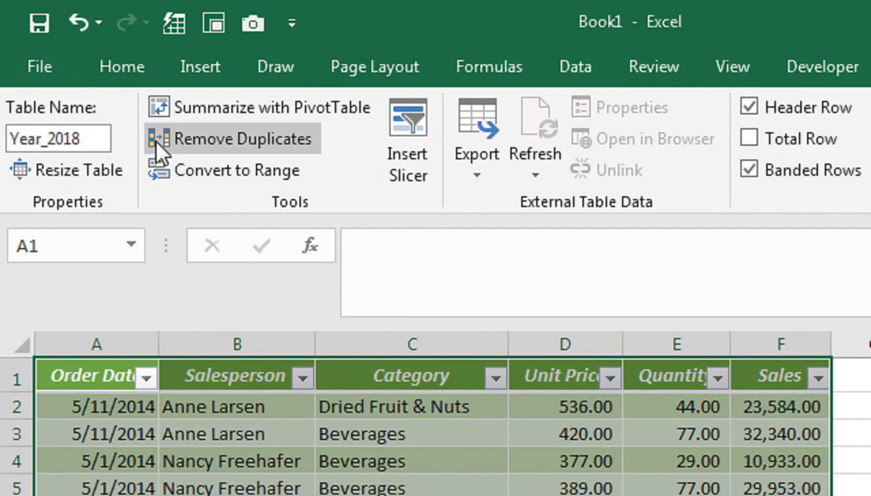
key("Return")
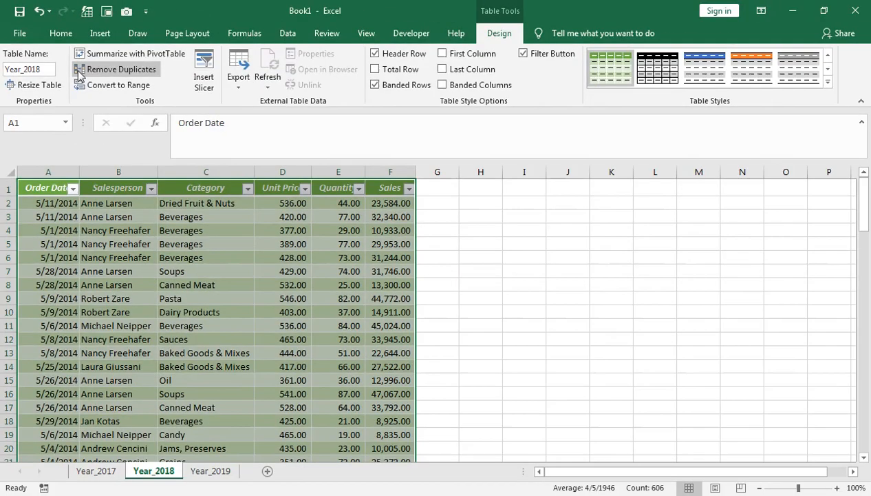
left_click(210, 470)
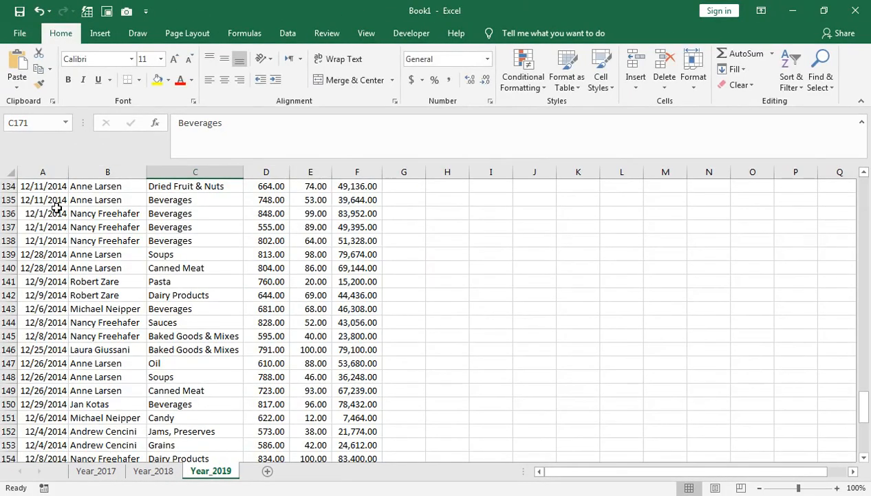
Format the Year_2019 range A1:F171 as a medium green table
key("Up")
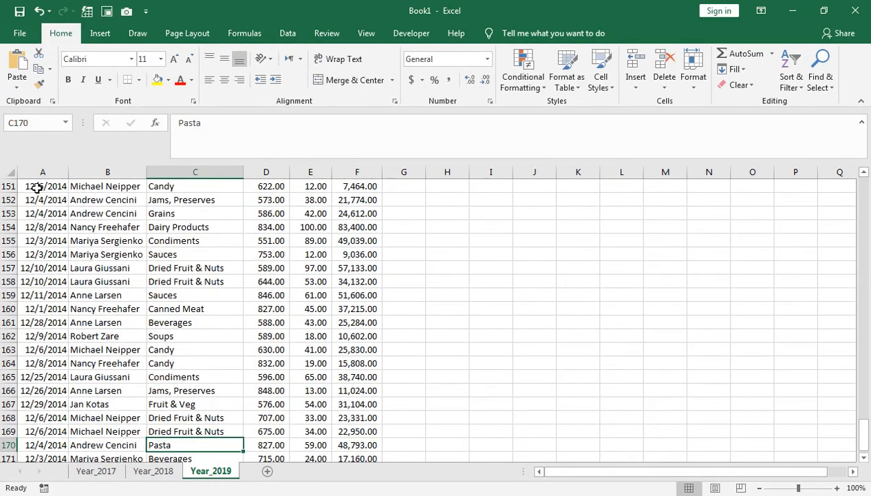
key("Down")
key("Home")
key("ctrl+shift+Right")
key("ctrl+shift+Up")
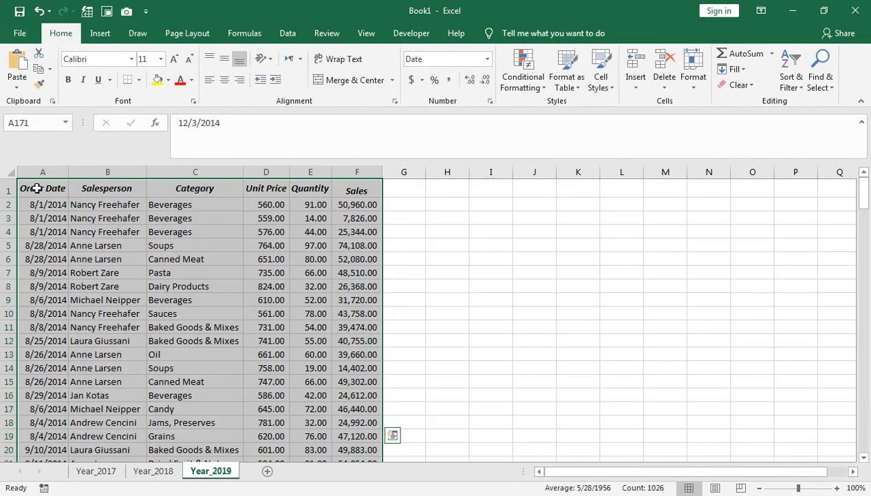
left_click(580, 82)
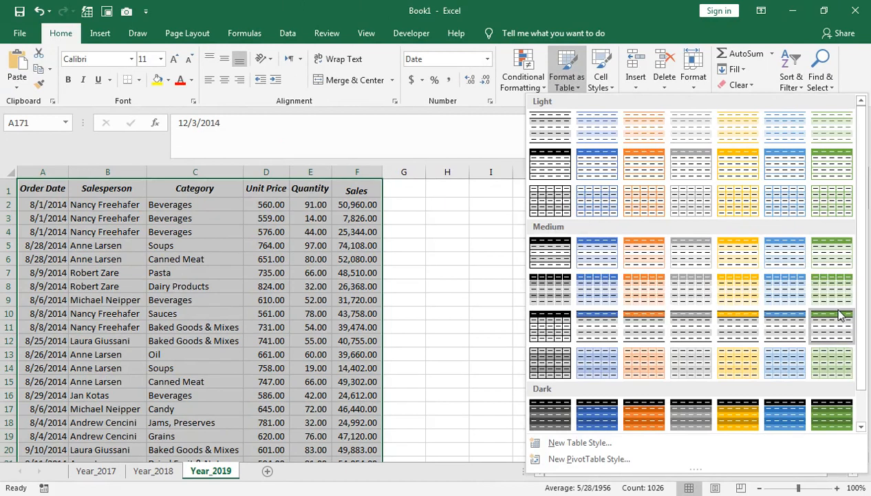
left_click(839, 295)
left_click(483, 310)
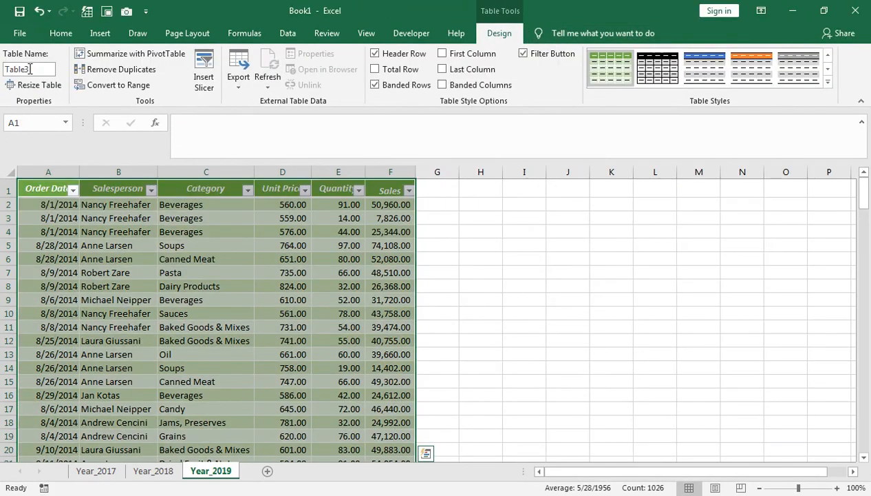
Name the 2019 table Year_2019
left_click(31, 69)
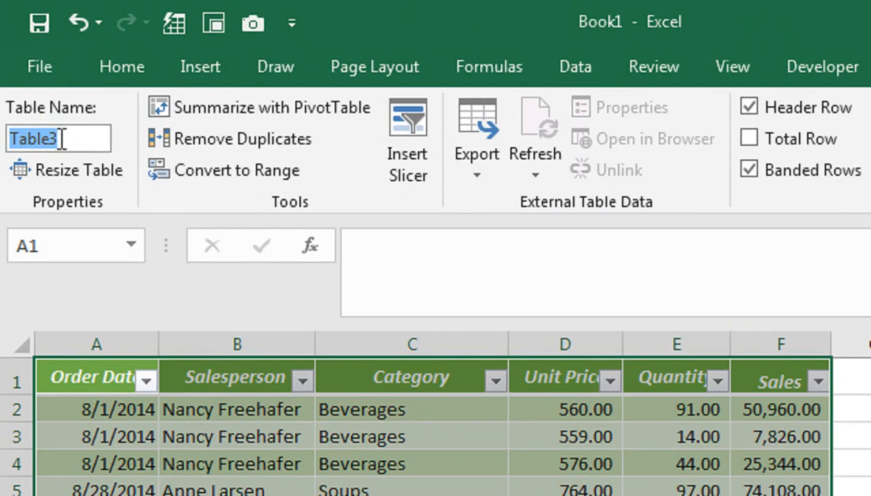
type("Year)")
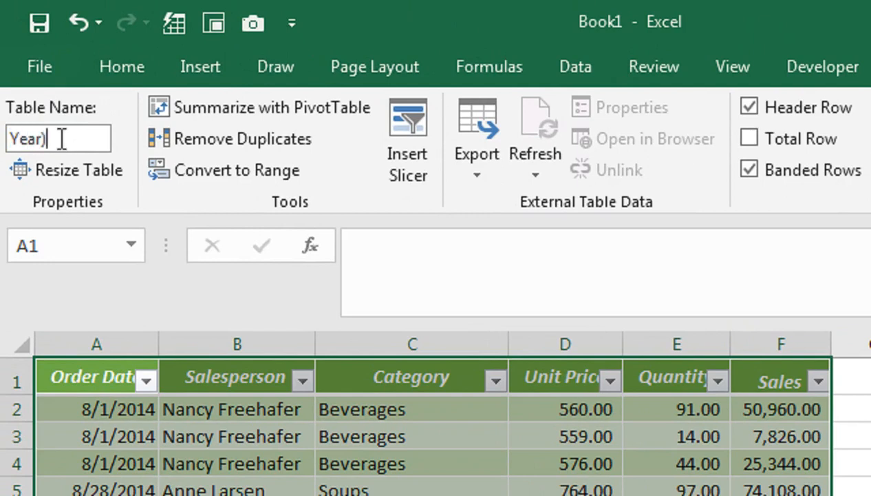
key("BackSpace")
type("_2019")
key("Return")
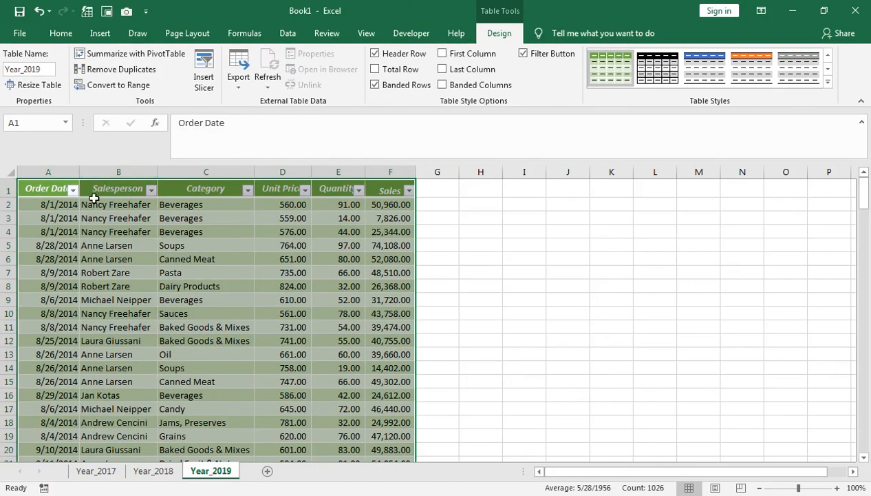
left_click(188, 409)
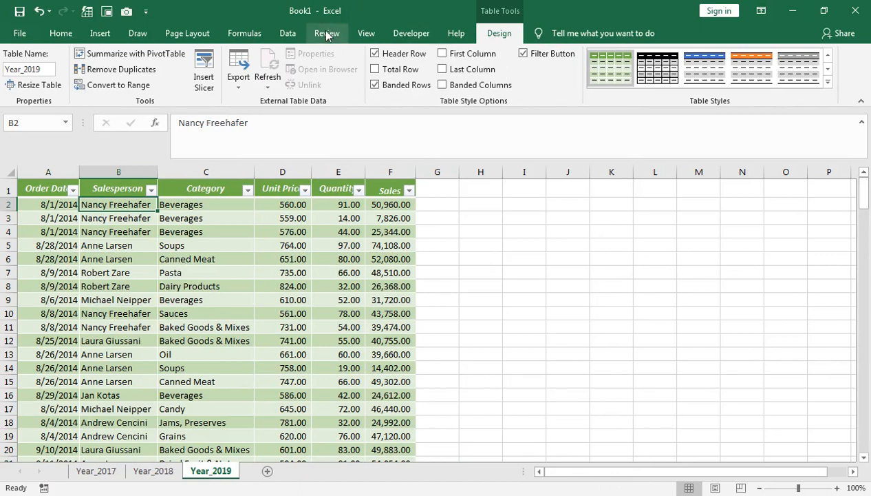
Create a Blank Query from Data > Get Data > From Other Sources
left_click(287, 33)
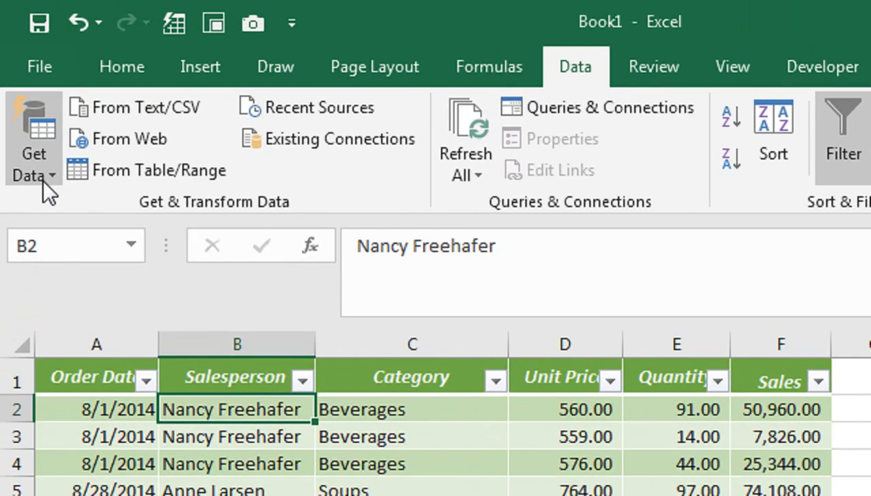
left_click(21, 89)
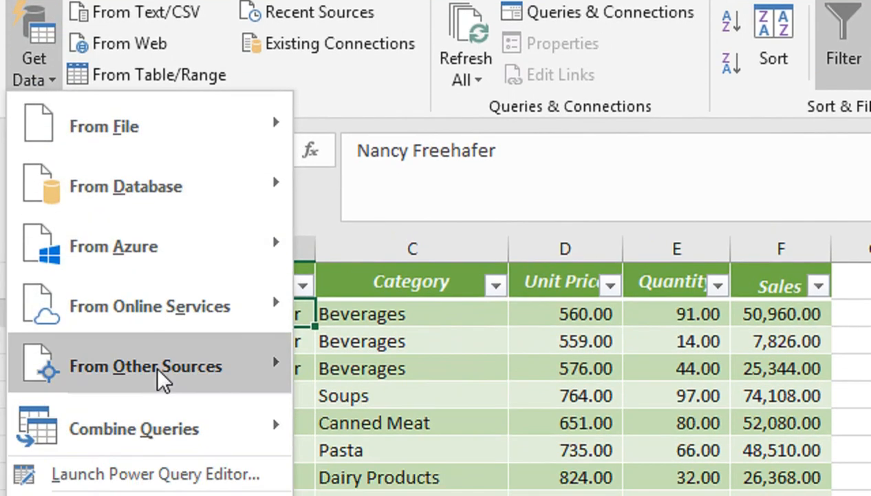
mouse_move(164, 477)
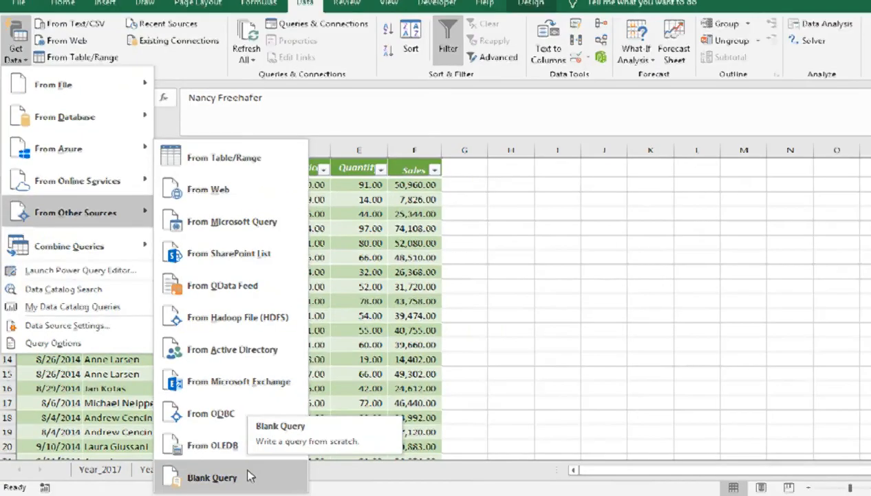
left_click(437, 449)
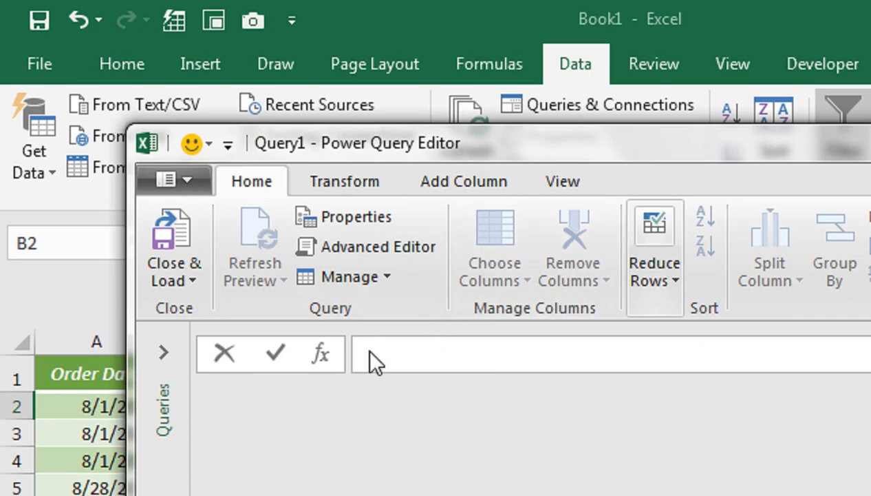
Enter =Excel.CurrentWorkbook() in the blank query's formula bar
left_click(537, 189)
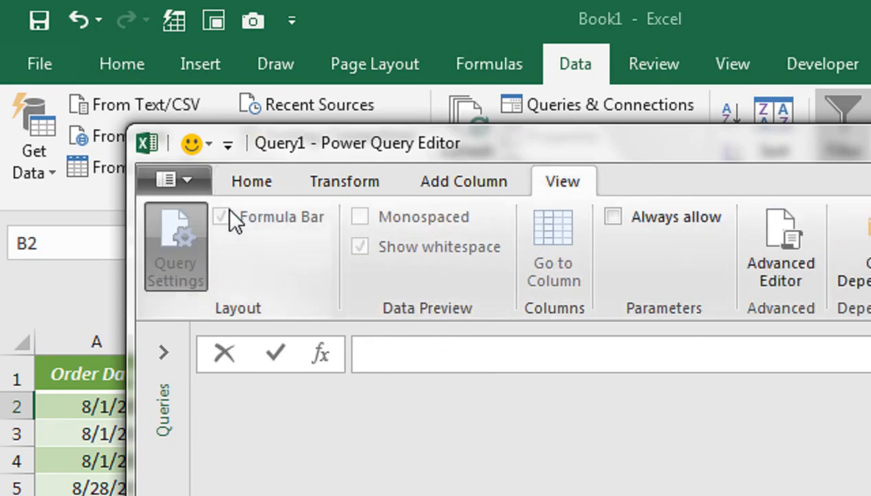
left_click(267, 183)
left_click(385, 350)
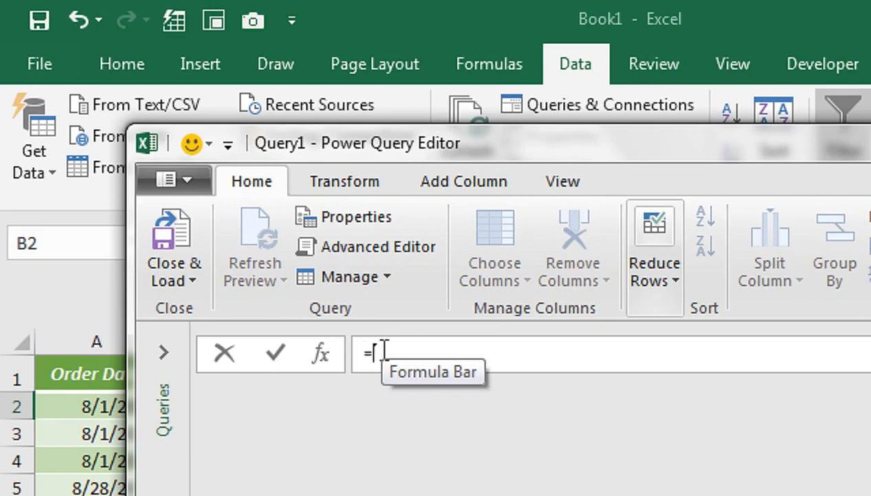
type("=Ex")
type("c")
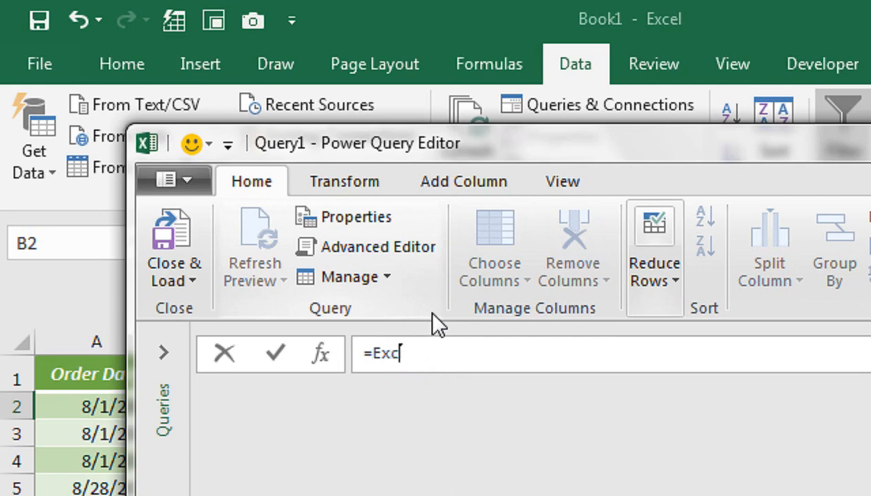
type("el.C")
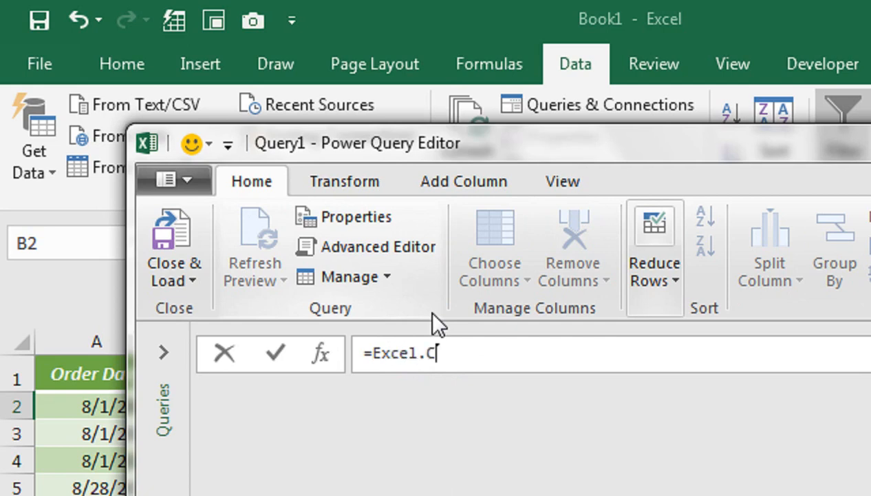
type("urrent")
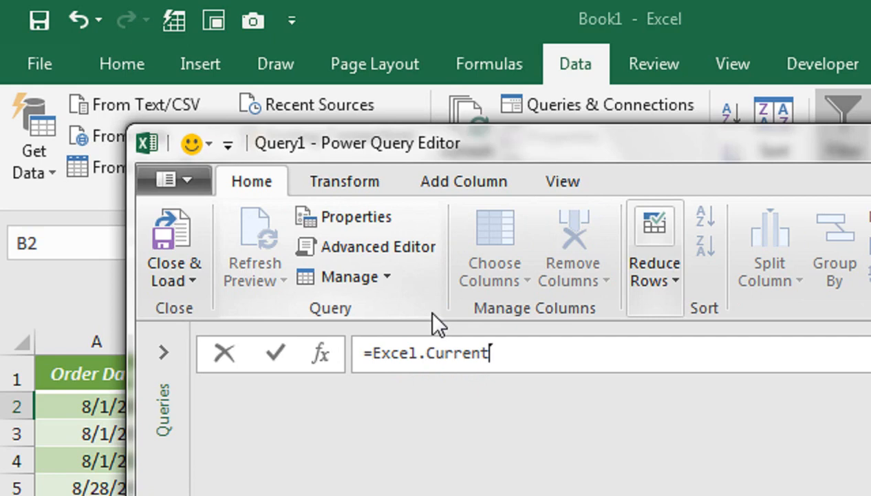
type("Workbook")
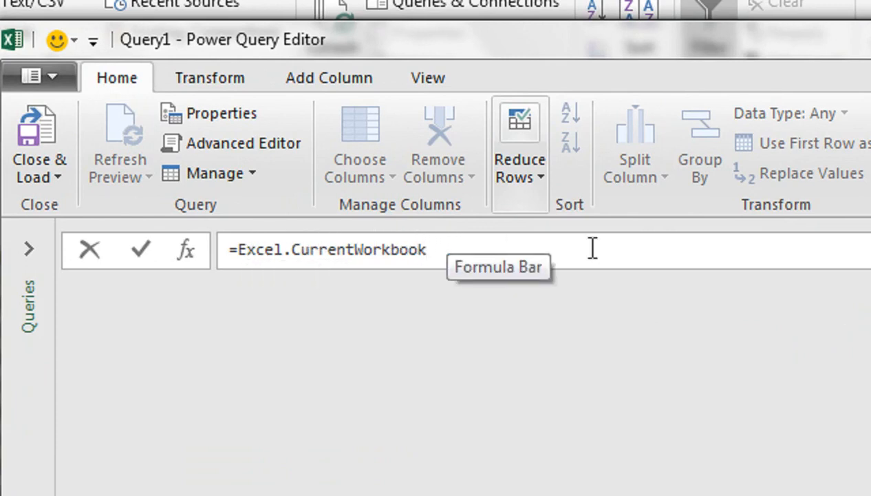
type("(_")
key("BackSpace")
type(")")
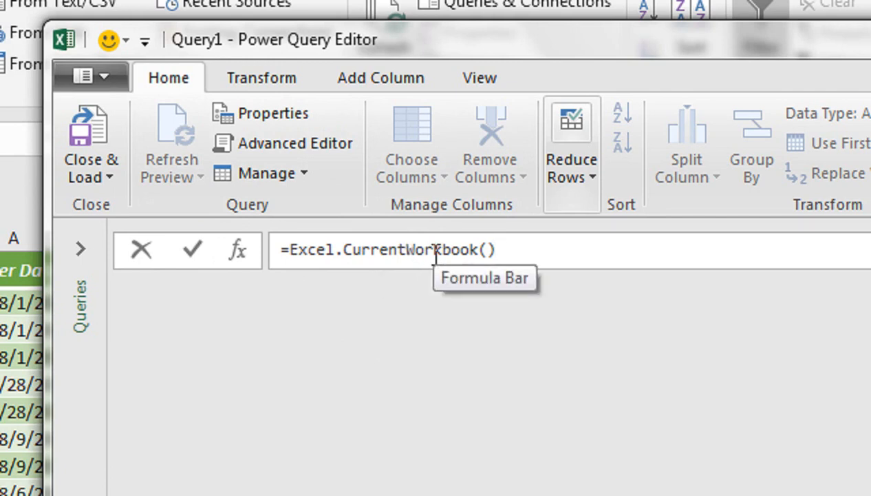
Run =Excel.CurrentWorkbook() to list the three year tables and open the Content expand options
key("Return")
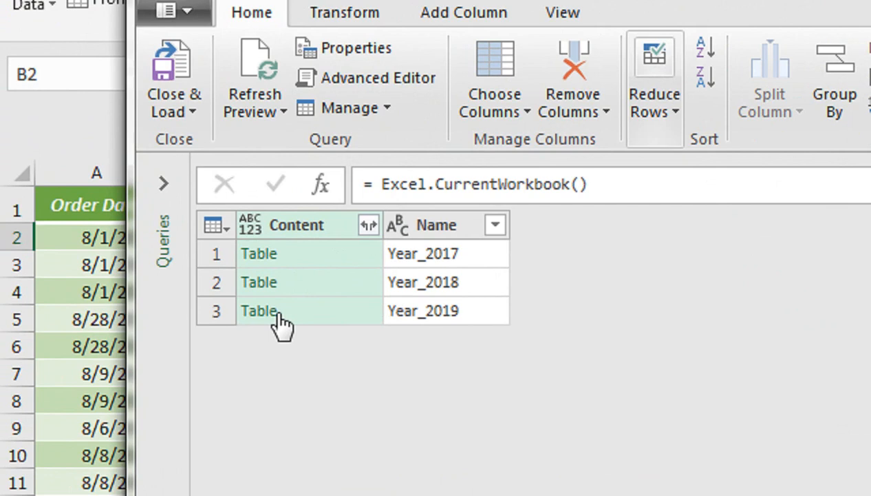
left_click(367, 228)
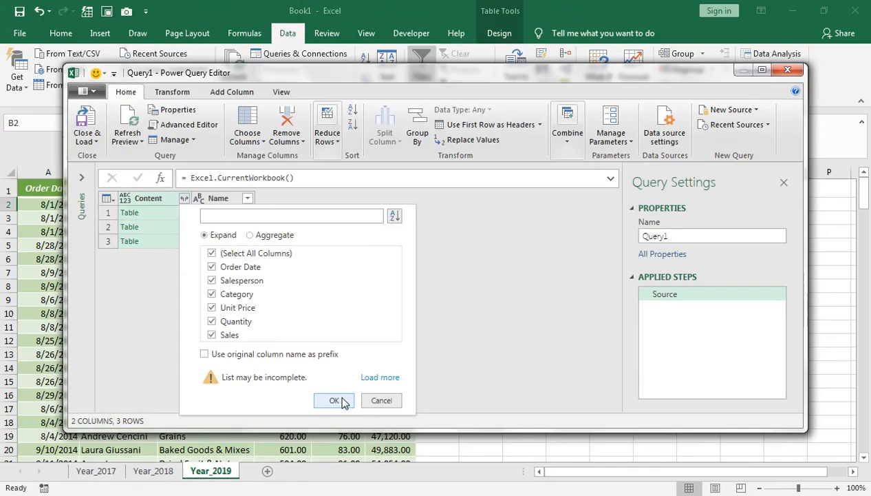
Expand all Content columns without prefixes into 639 rows, review the preview, and select Name
left_click(335, 401)
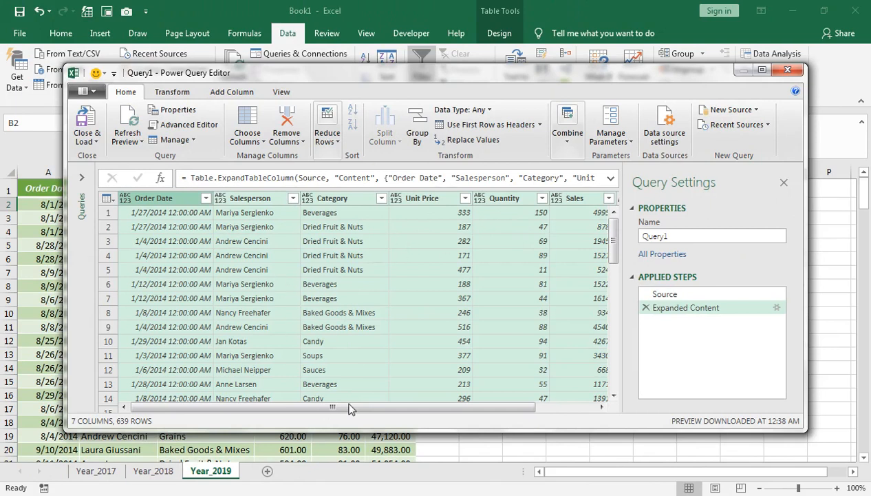
left_click_drag(349, 407, 454, 406)
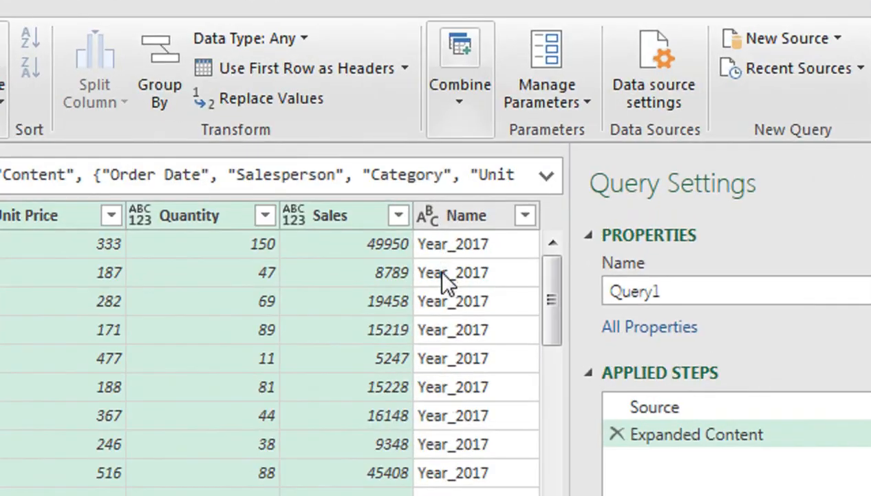
left_click_drag(552, 298, 555, 337)
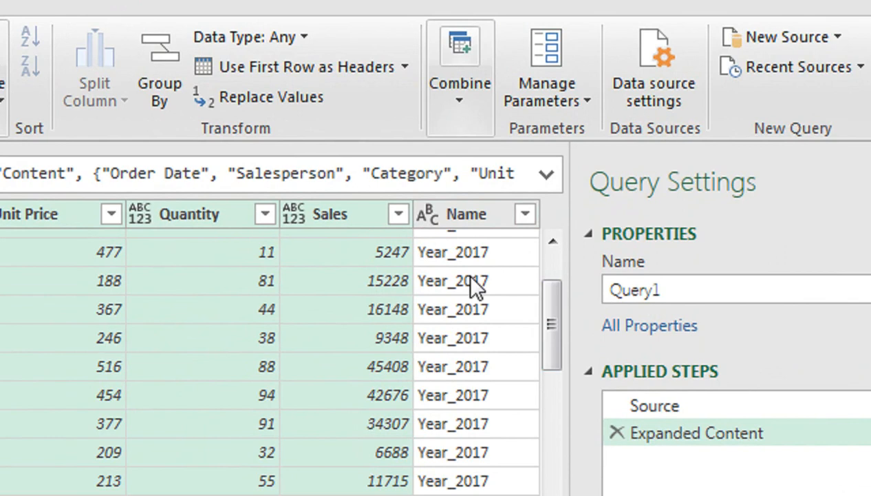
left_click_drag(548, 310, 544, 442)
left_click_drag(544, 380, 558, 416)
left_click(555, 407)
left_click_drag(556, 371, 555, 370)
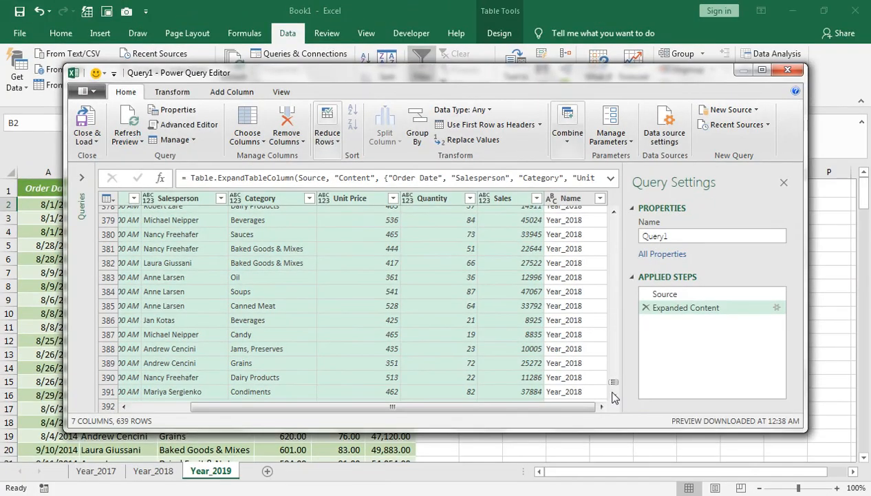
left_click(612, 398)
left_click_drag(612, 398, 612, 398)
left_click_drag(613, 398, 612, 398)
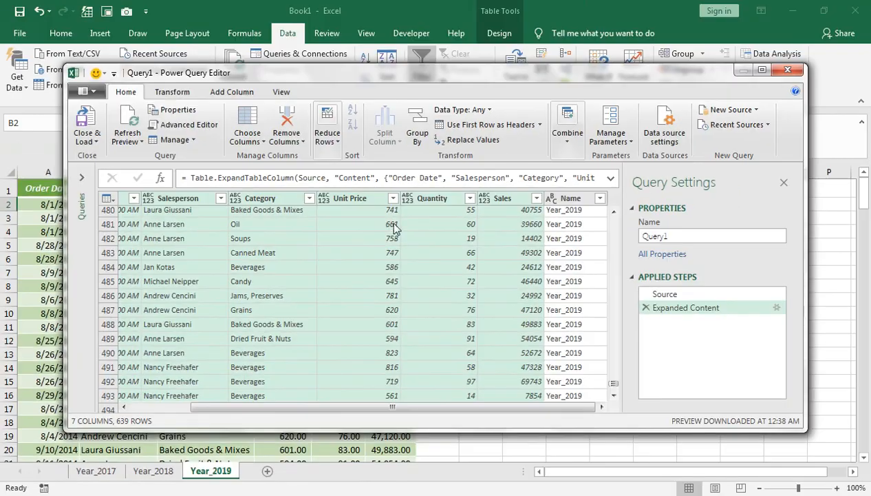
left_click(577, 199)
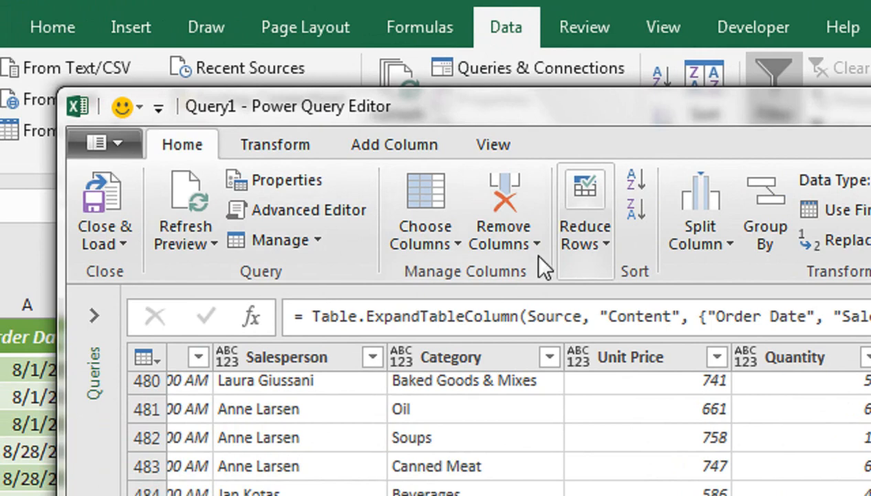
Remove the Name column, leaving Order Date through Sales as the six columns
left_click(539, 242)
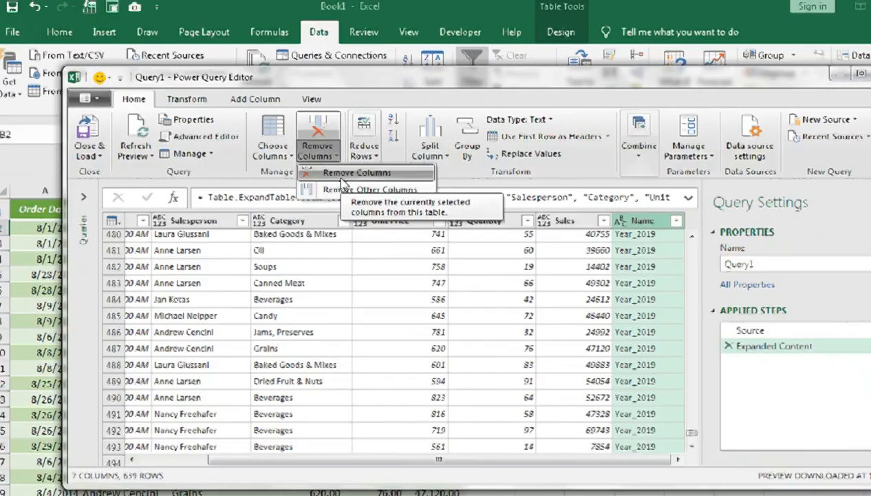
left_click(537, 278)
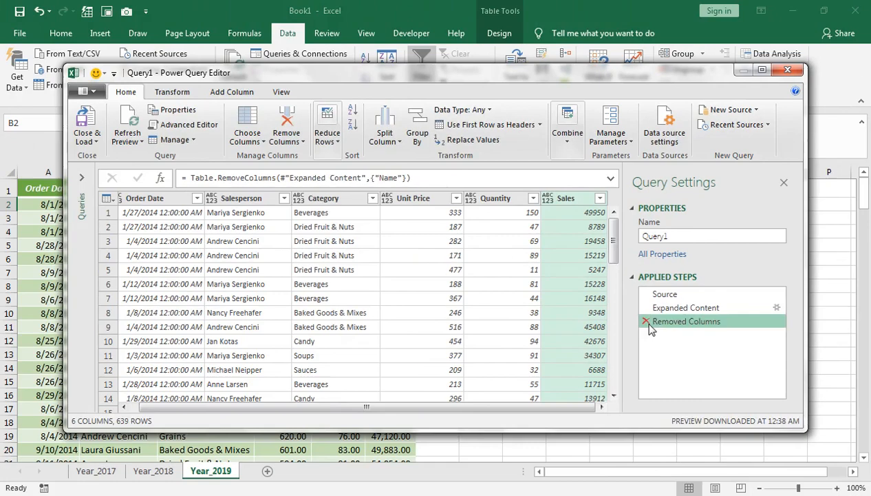
left_click(429, 246)
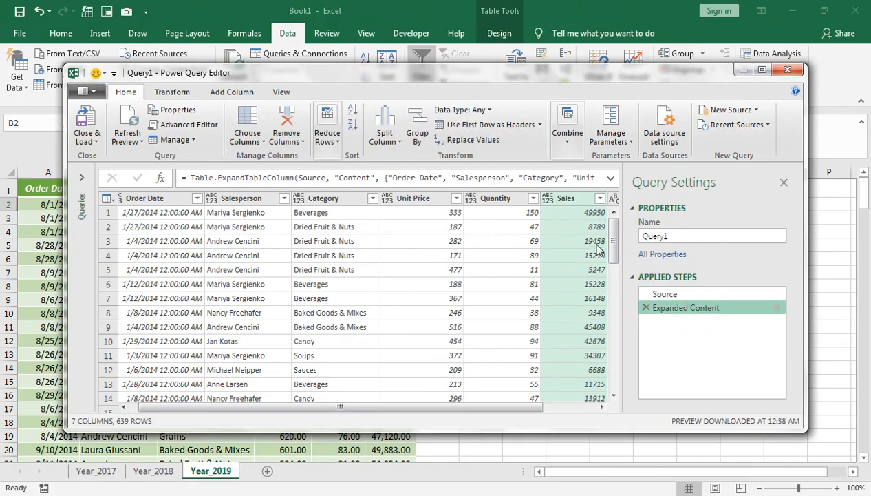
left_click(600, 407)
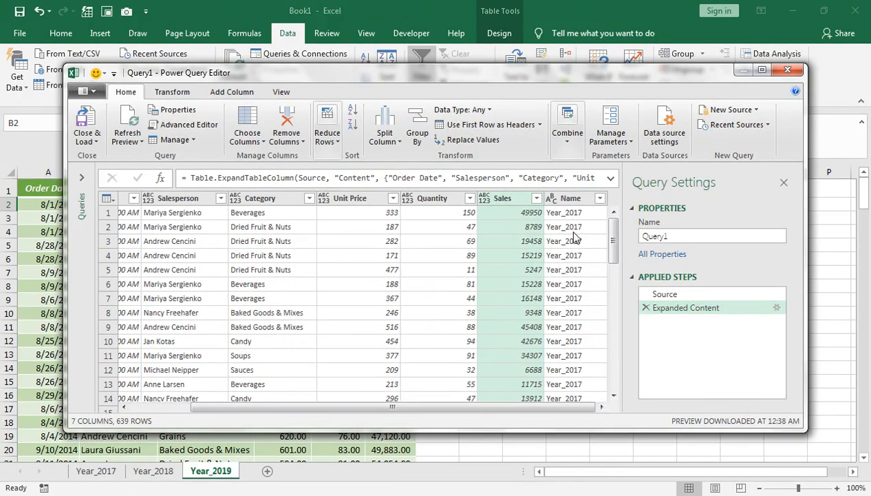
left_click(586, 199)
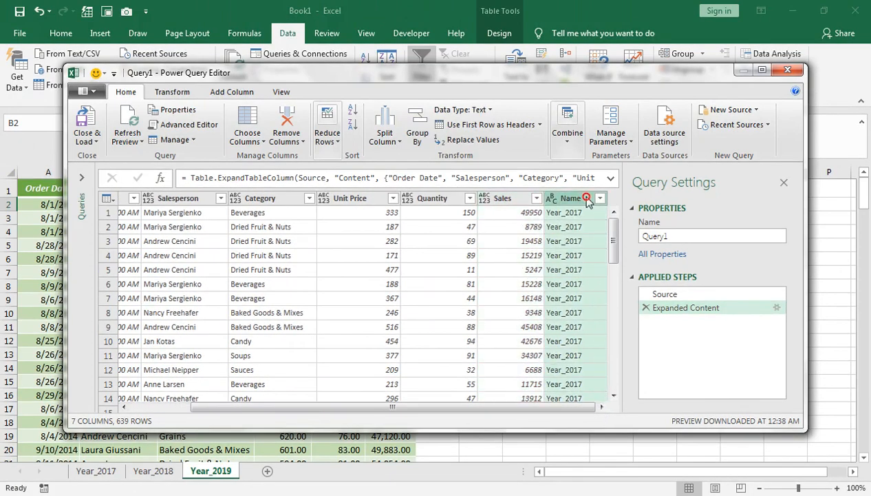
left_click(303, 141)
left_click(305, 157)
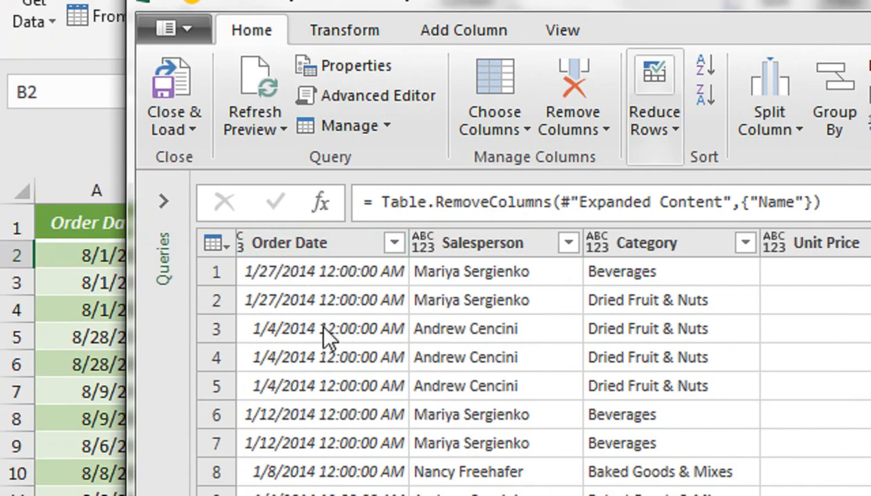
Set the Order Date column's data type to Date and move the editor window aside
left_click(329, 241)
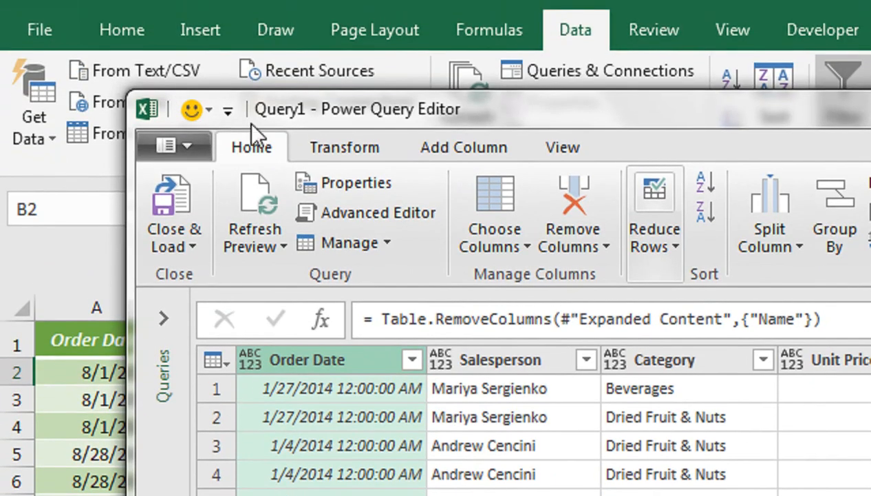
left_click_drag(296, 4, 537, 73)
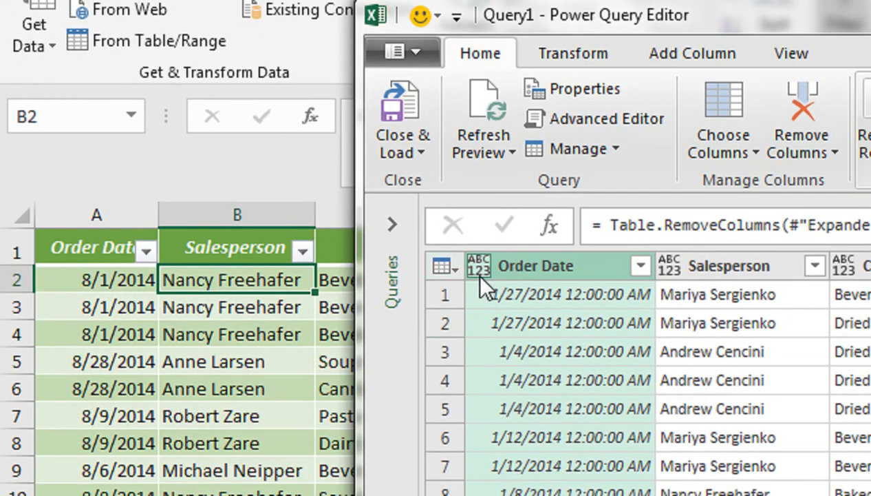
left_click(526, 253)
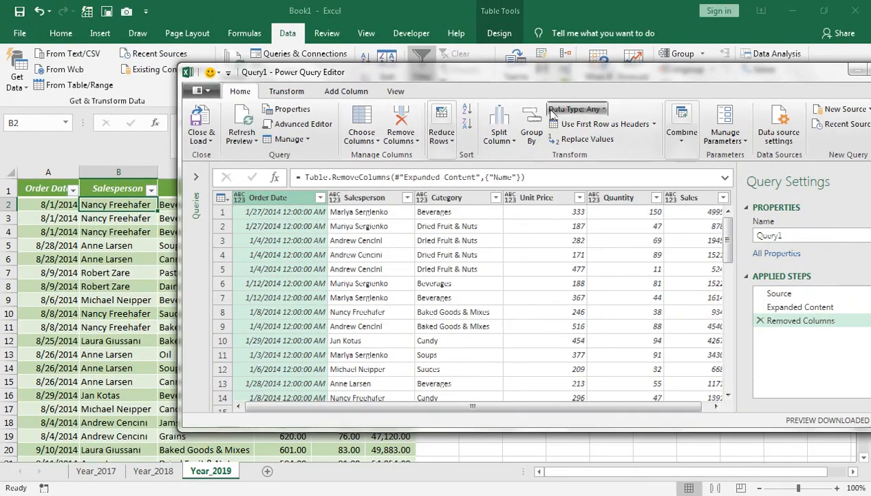
left_click(600, 110)
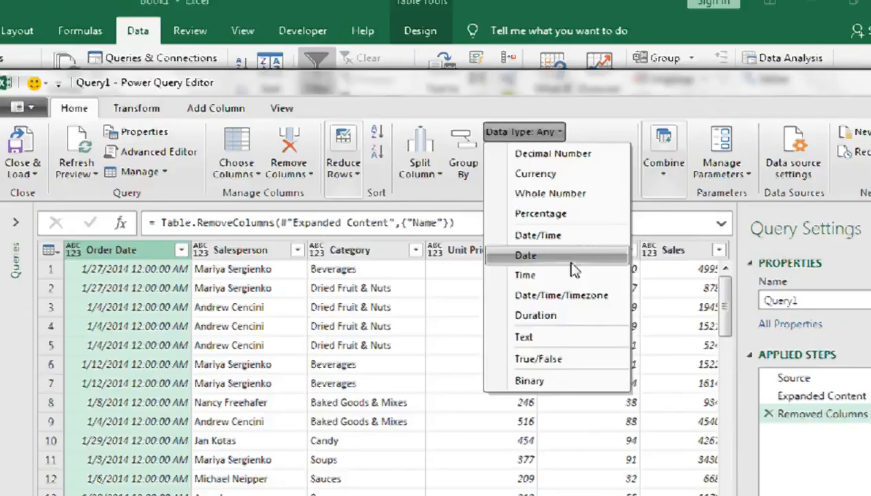
left_click(487, 409)
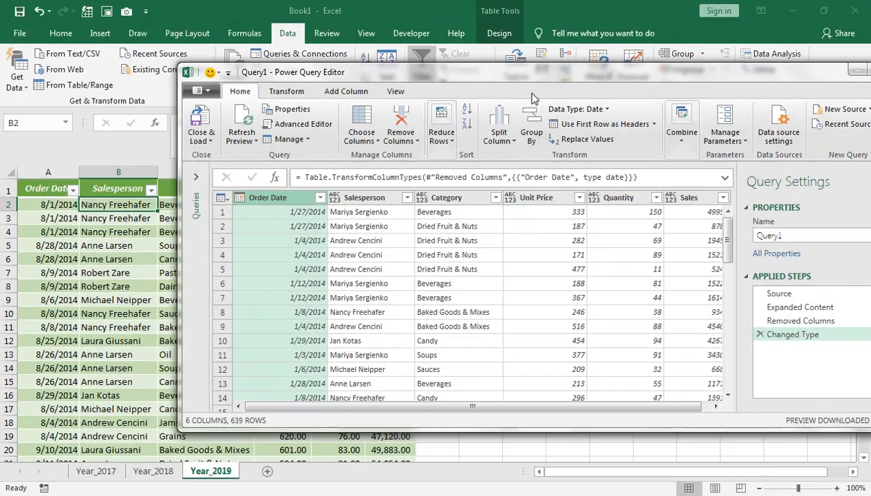
left_click_drag(540, 86, 382, 107)
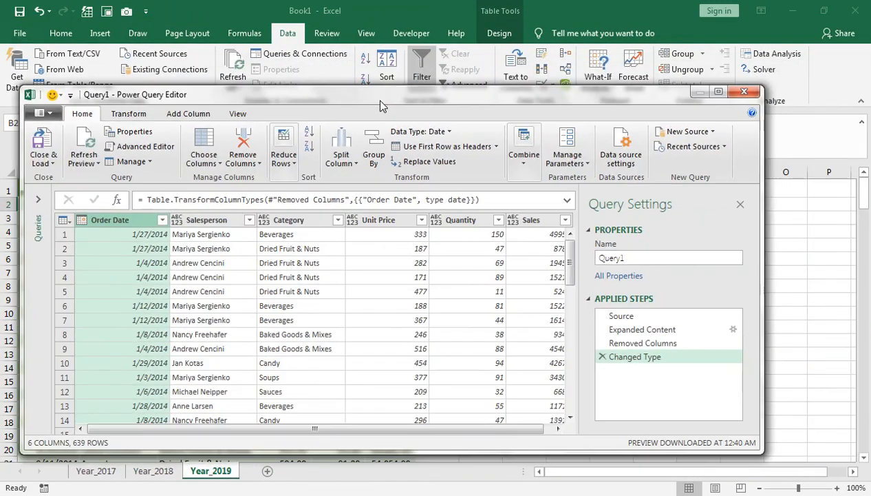
Look through the Remove Columns and Reduce Rows options without applying any
left_click(260, 165)
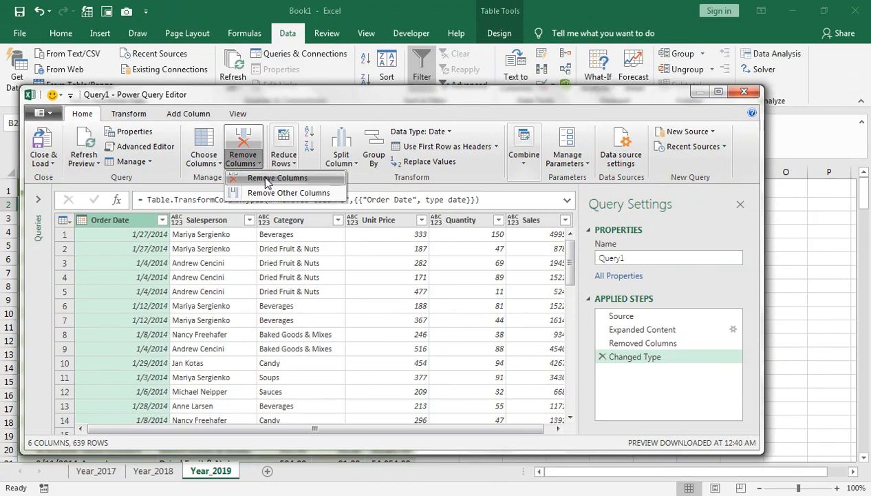
left_click(292, 162)
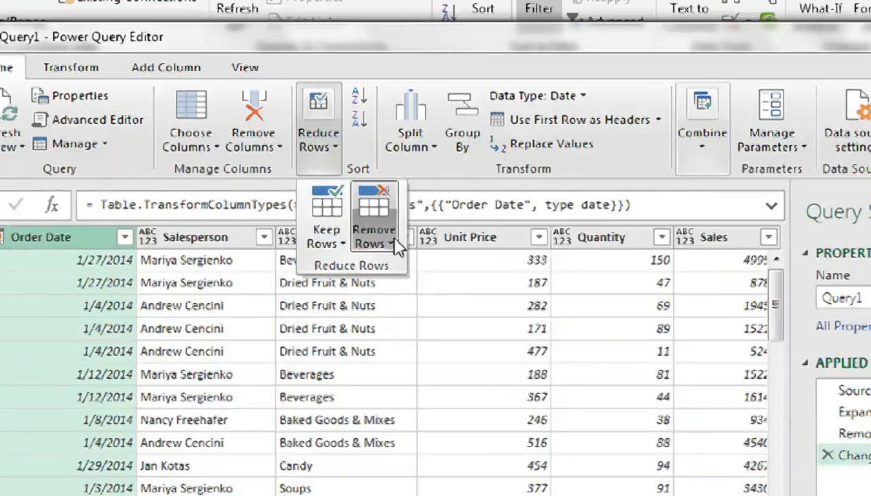
left_click(318, 208)
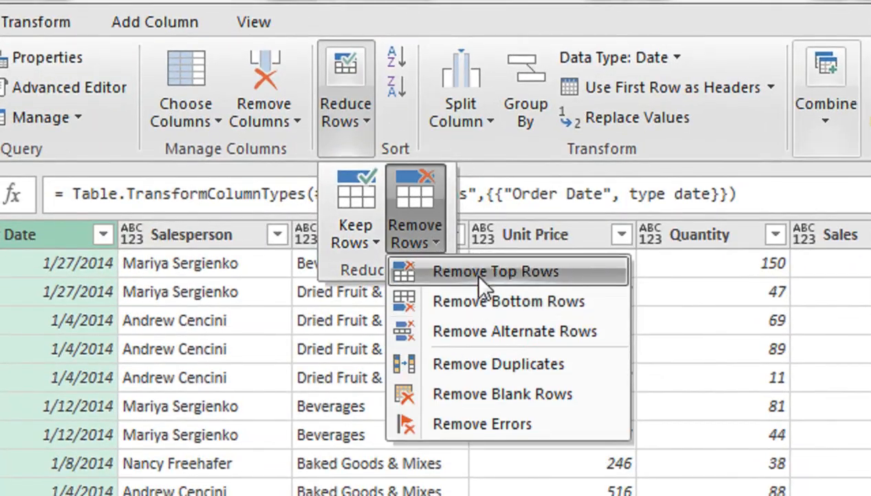
left_click(506, 149)
Inspect the Category, Unit Price, Order Date and Sales columns, then bring up the File menu
left_click(426, 267)
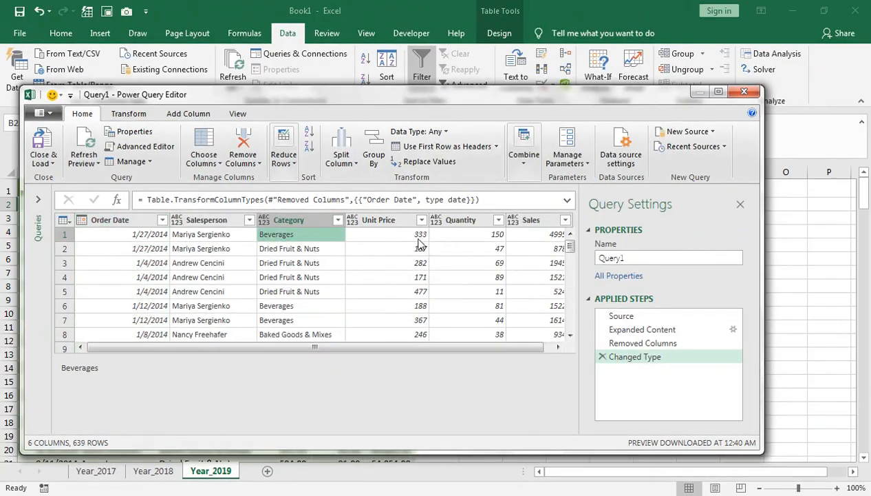
left_click(367, 248)
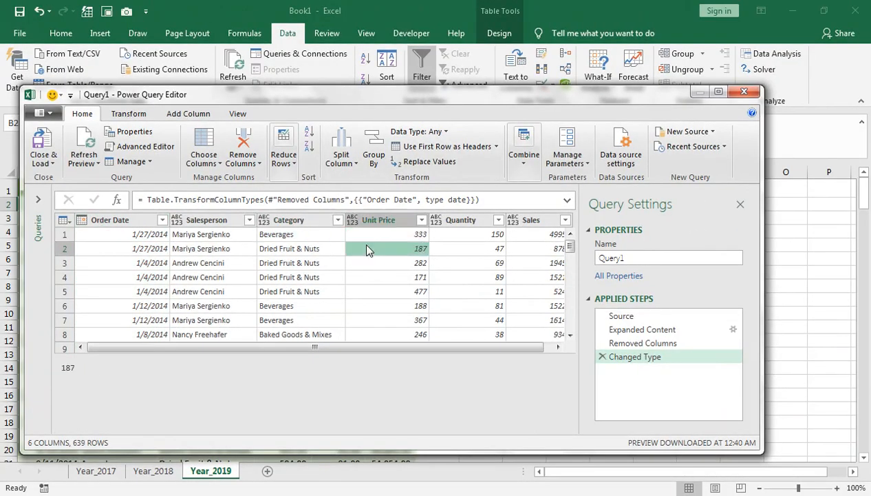
left_click(371, 219)
left_click(111, 220)
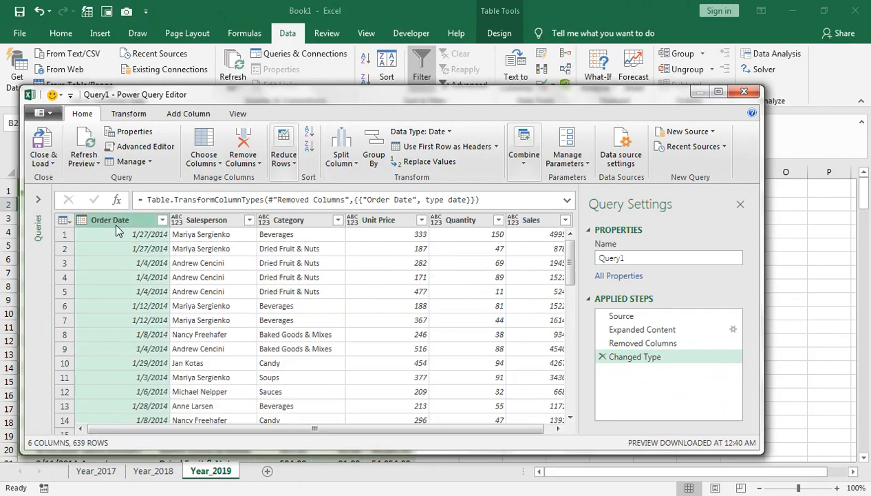
left_click(541, 257)
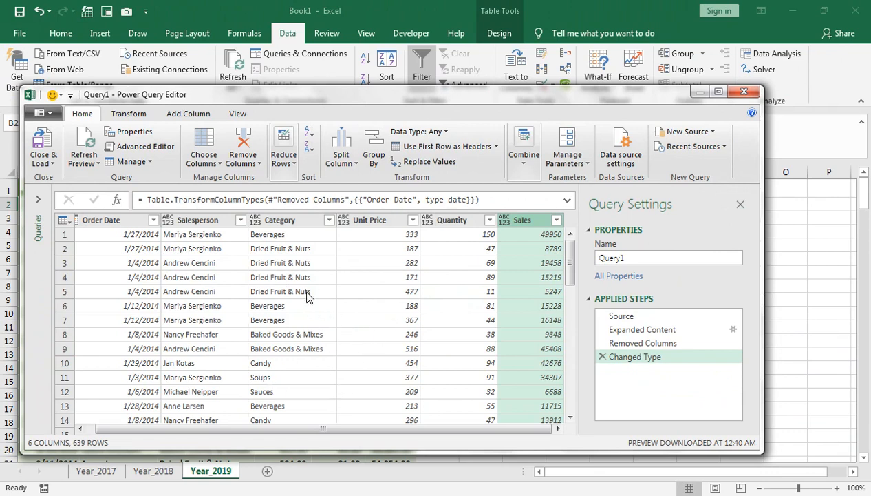
left_click(44, 113)
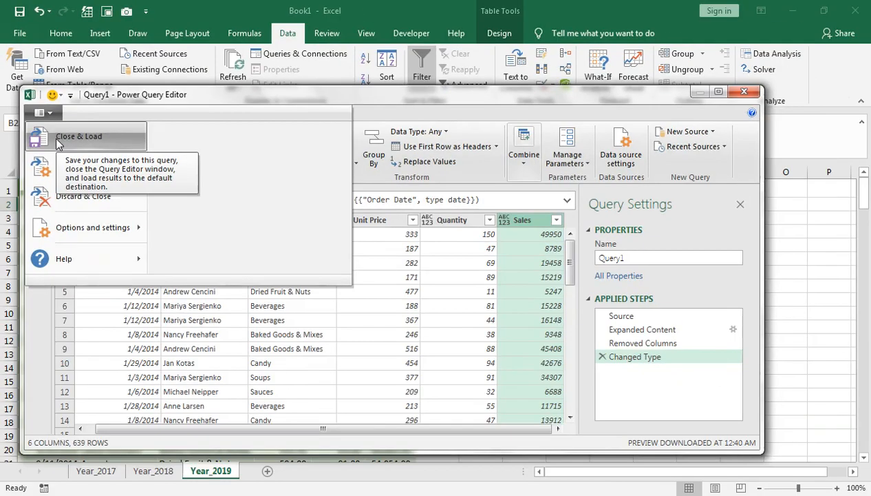
Load the combined query into a new sheet and rename that sheet Master
left_click(111, 274)
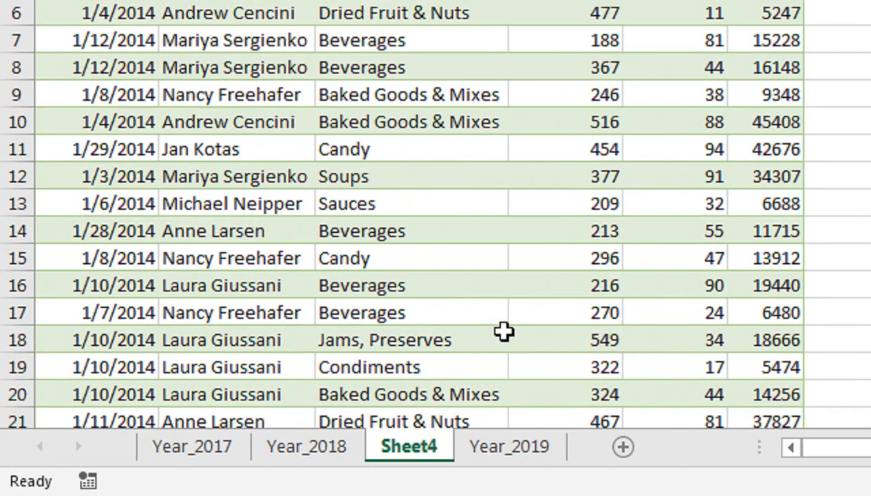
double_click(428, 446)
type("Master")
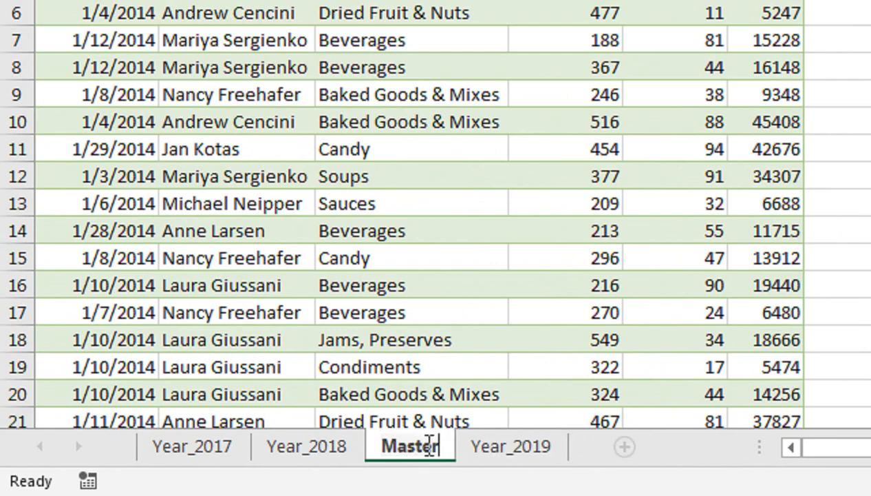
key("Return")
Move the Year_2019 sheet ahead of Master and return to the Master sheet
left_click(556, 386)
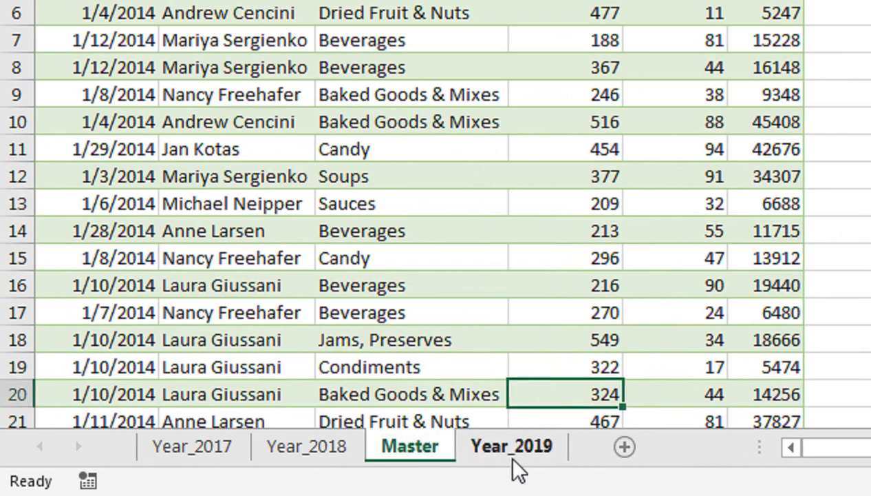
mouse_move(512, 454)
left_mouse_down()
mouse_move(412, 456)
mouse_move(391, 448)
mouse_move(395, 458)
left_mouse_up()
left_click(561, 452)
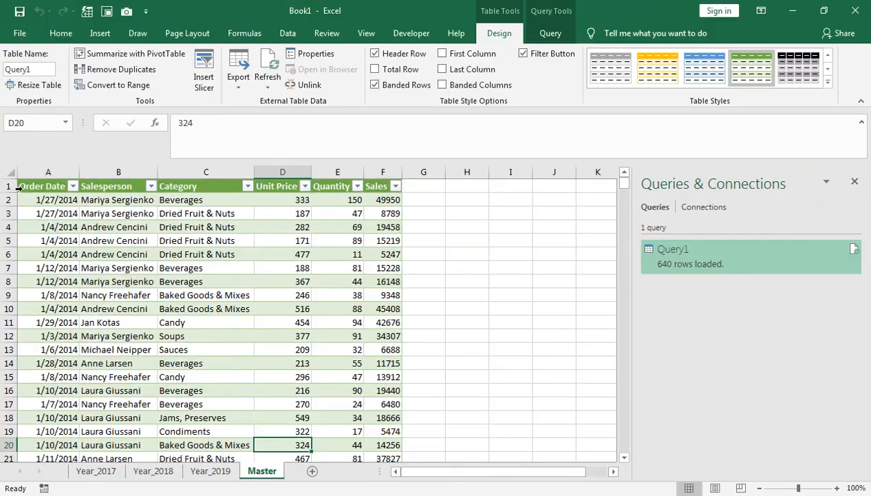
left_click(28, 198)
left_click(38, 199)
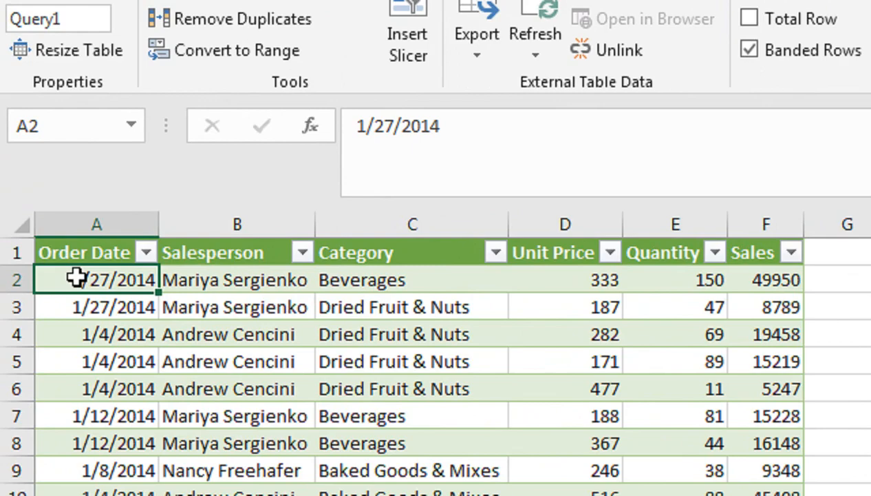
key("ctrl+Down")
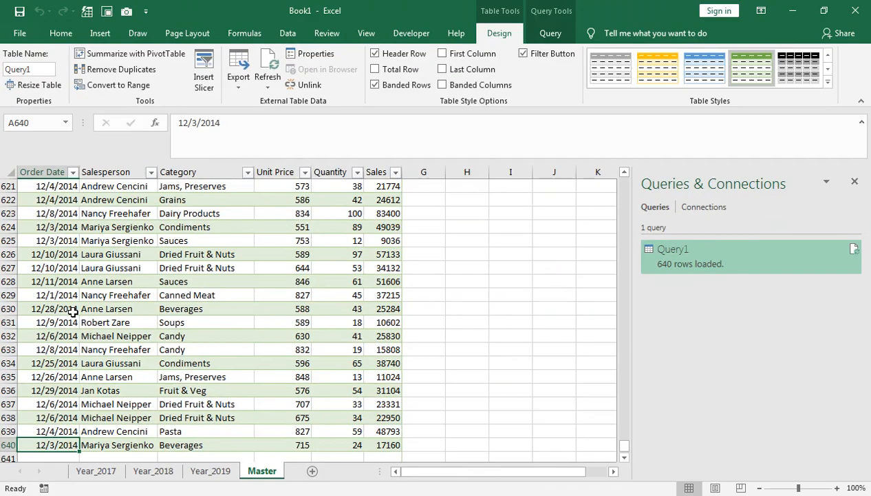
key("ctrl+Home")
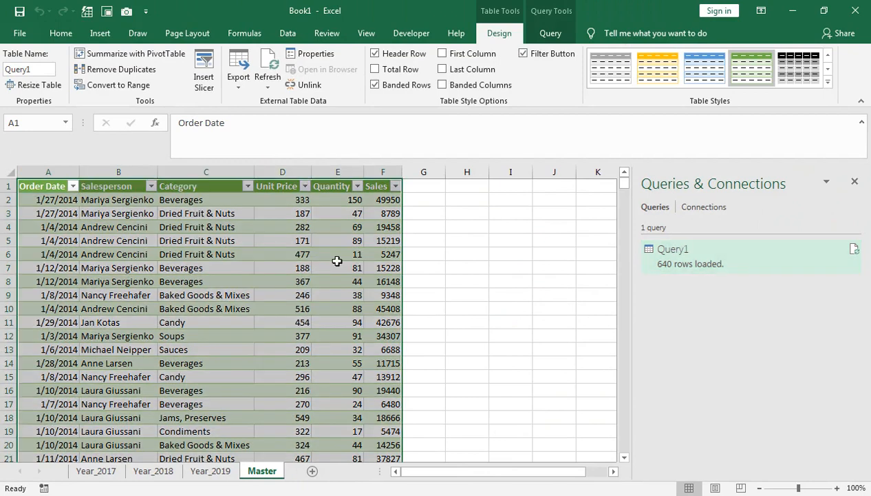
left_click(335, 307)
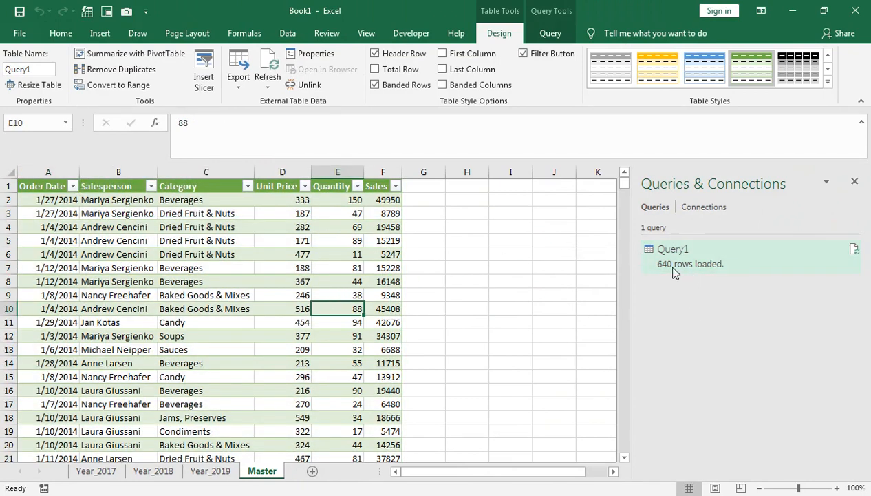
mouse_move(666, 268)
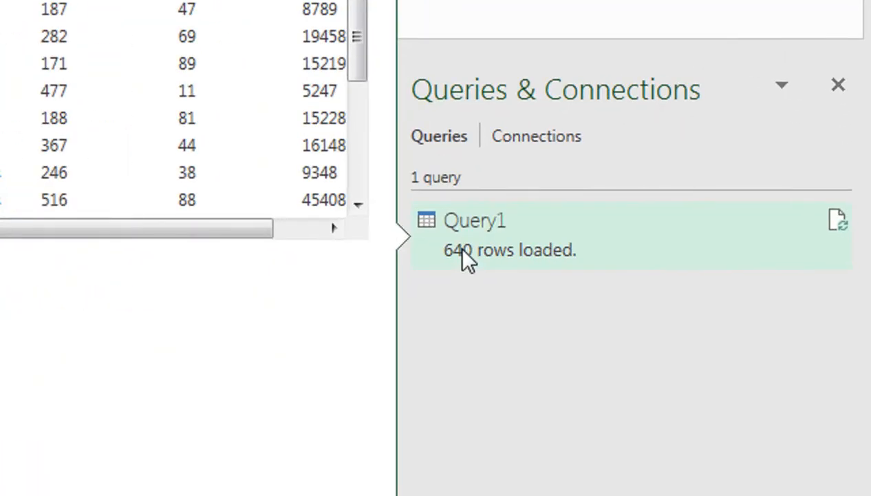
right_click(461, 249)
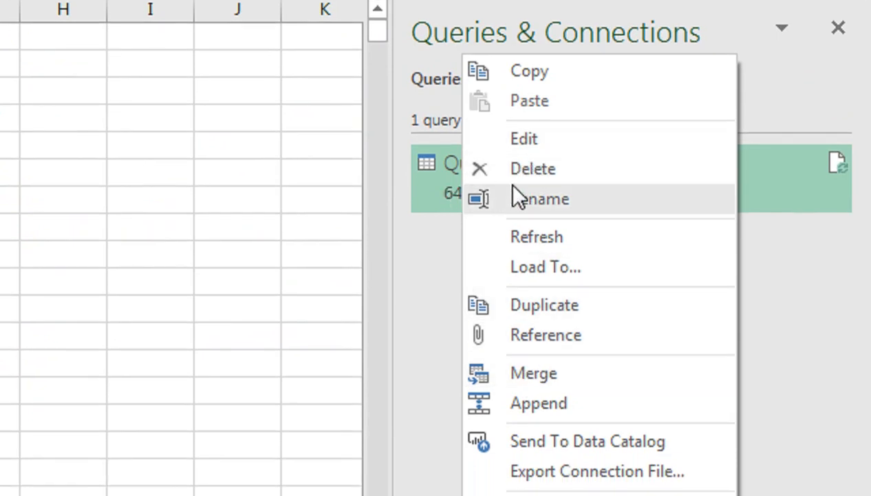
left_click(432, 263)
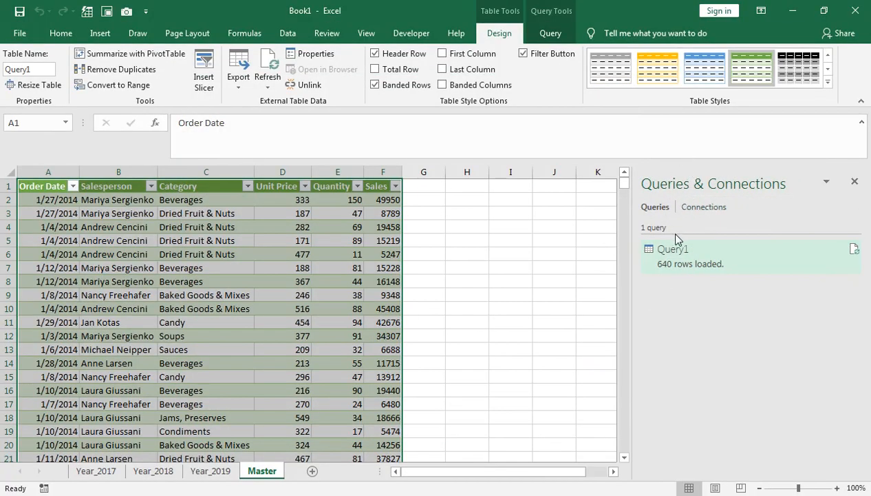
Close the Queries & Connections pane and deselect the Master table
left_click(855, 181)
left_click(275, 359)
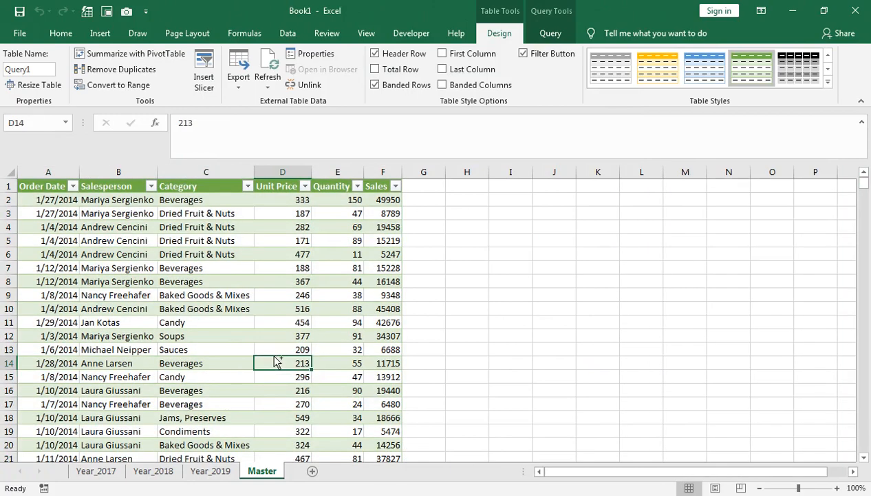